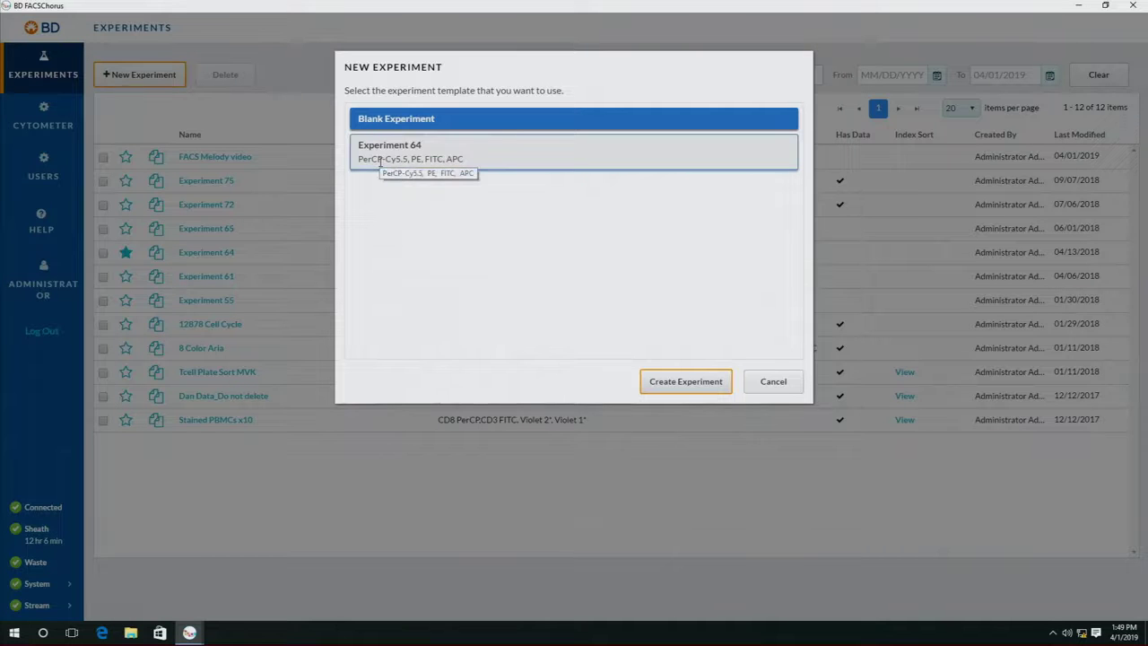
Step: Create Experiment 102 from the Blank Experiment template
click(688, 386)
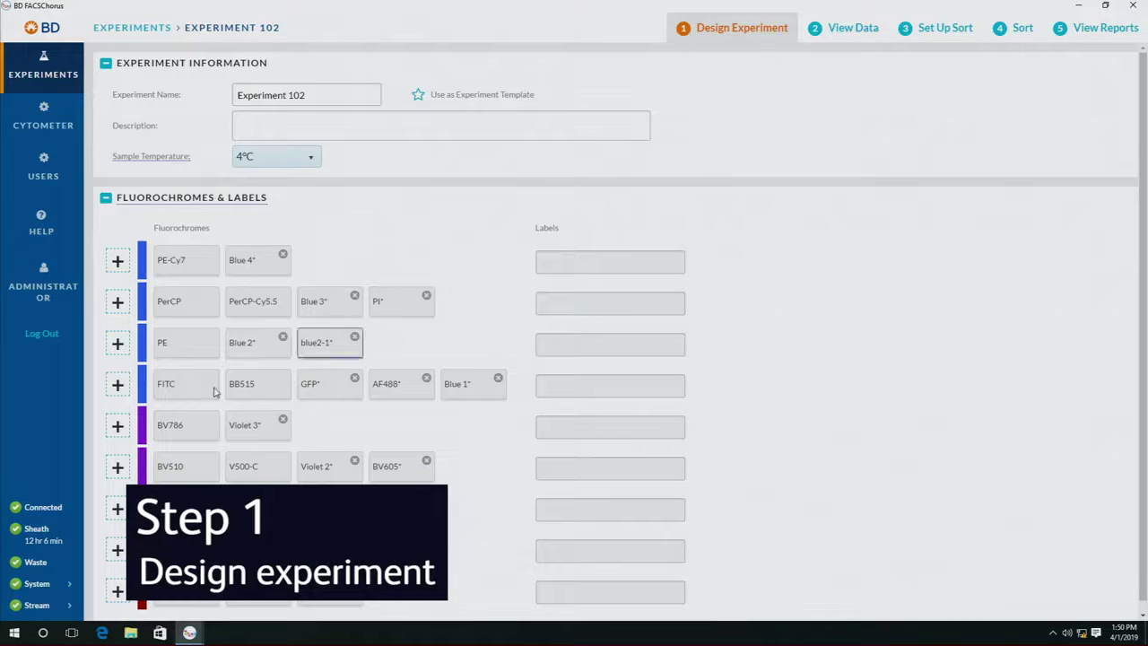
Step: Select FITC and PE as fluorochromes and proceed to the View Data dashboard
click(181, 394)
click(183, 391)
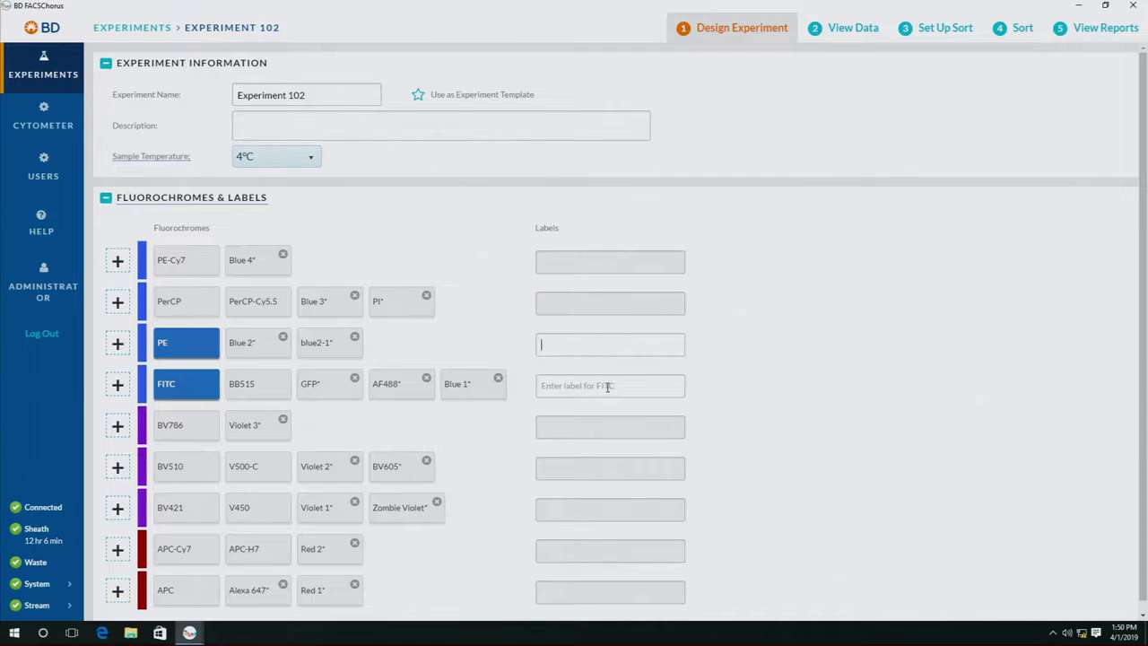
click(853, 28)
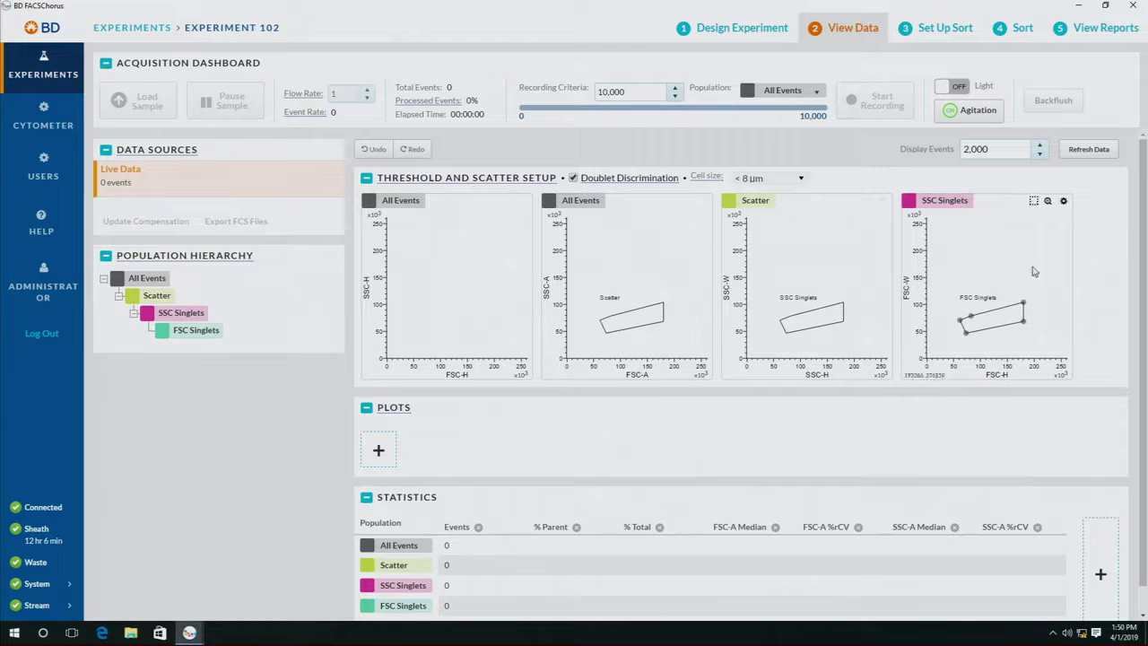
Step: Add an FSC Singlets dot plot of PE-A versus FITC-A, both axes Bi-exponential
click(379, 453)
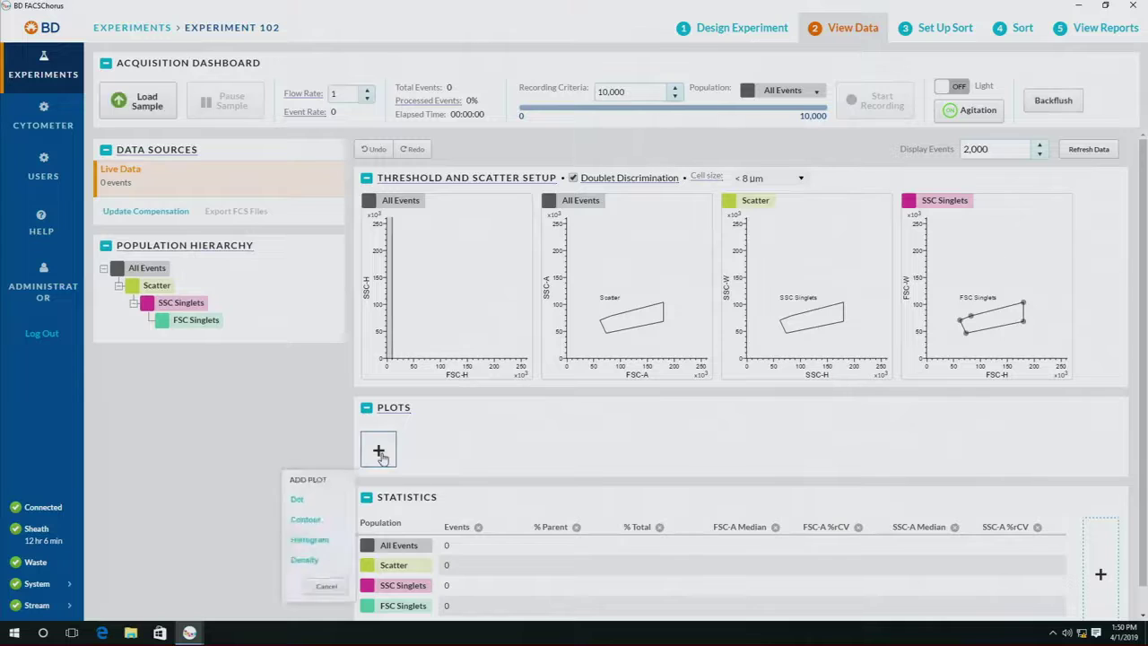
click(292, 492)
click(457, 605)
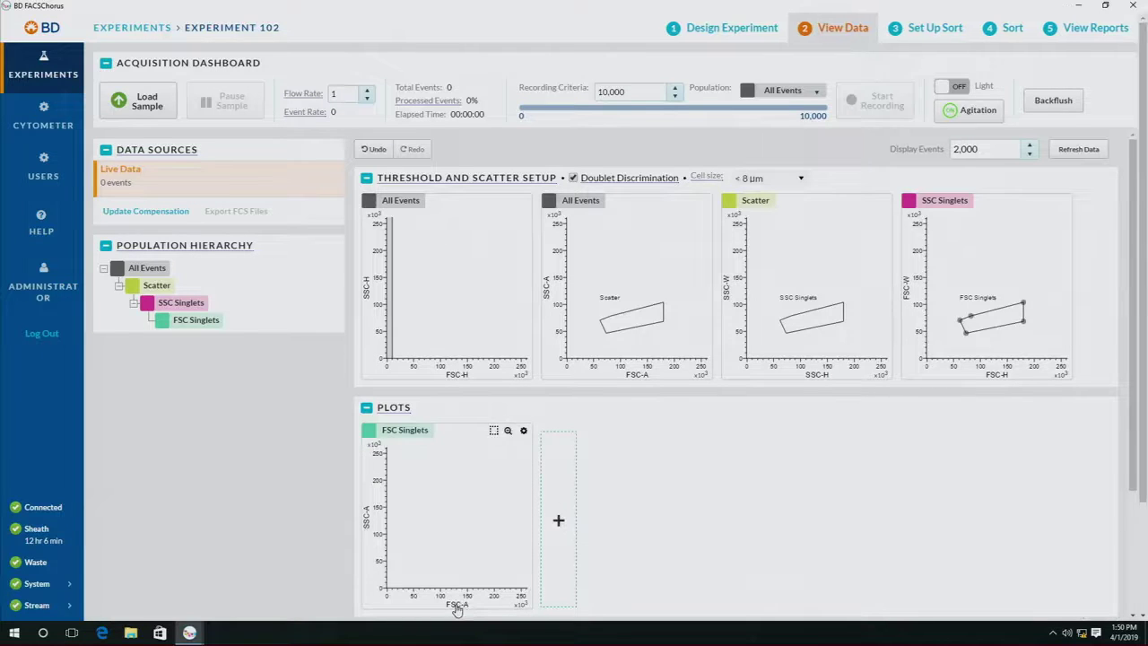
click(387, 491)
click(517, 562)
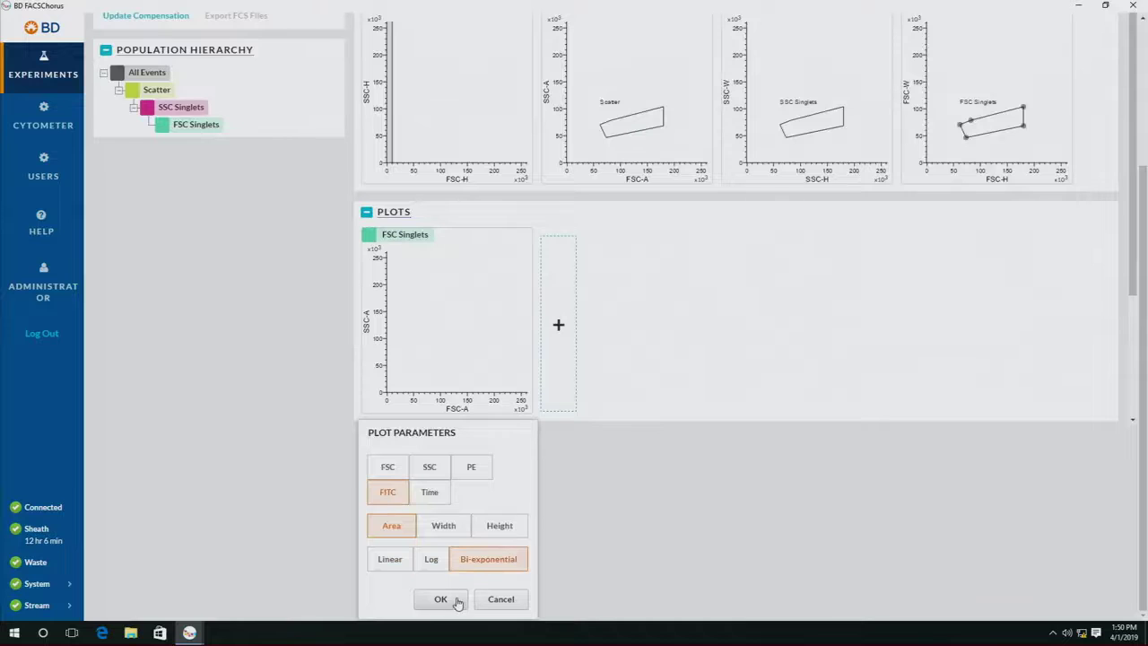
click(440, 598)
click(366, 513)
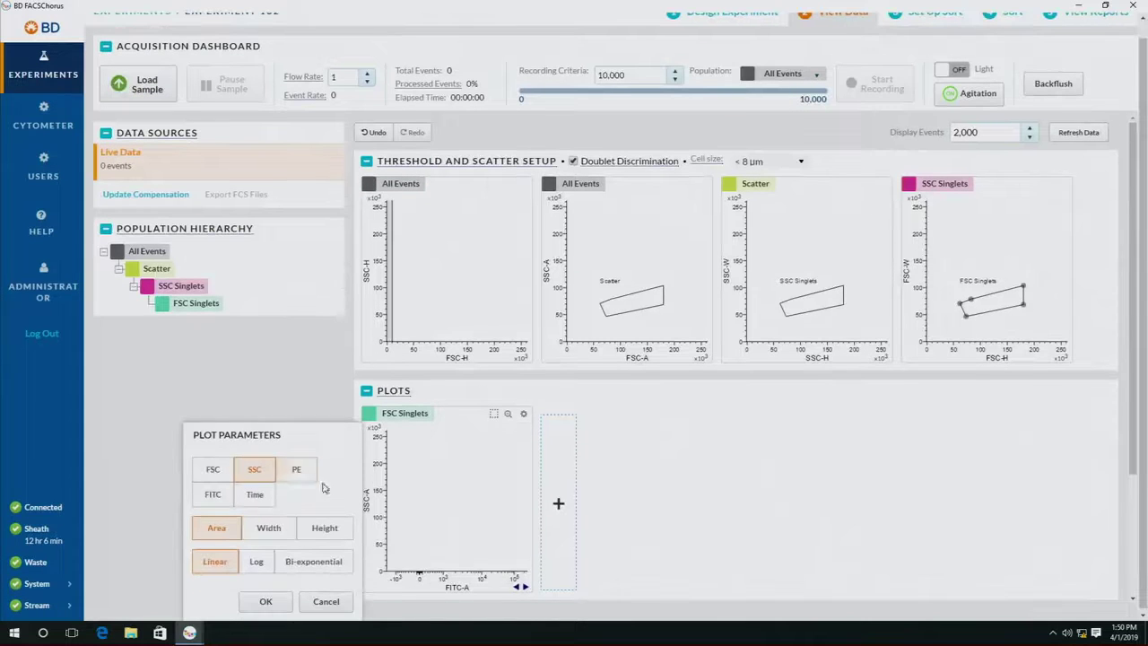
click(296, 468)
click(305, 561)
click(266, 601)
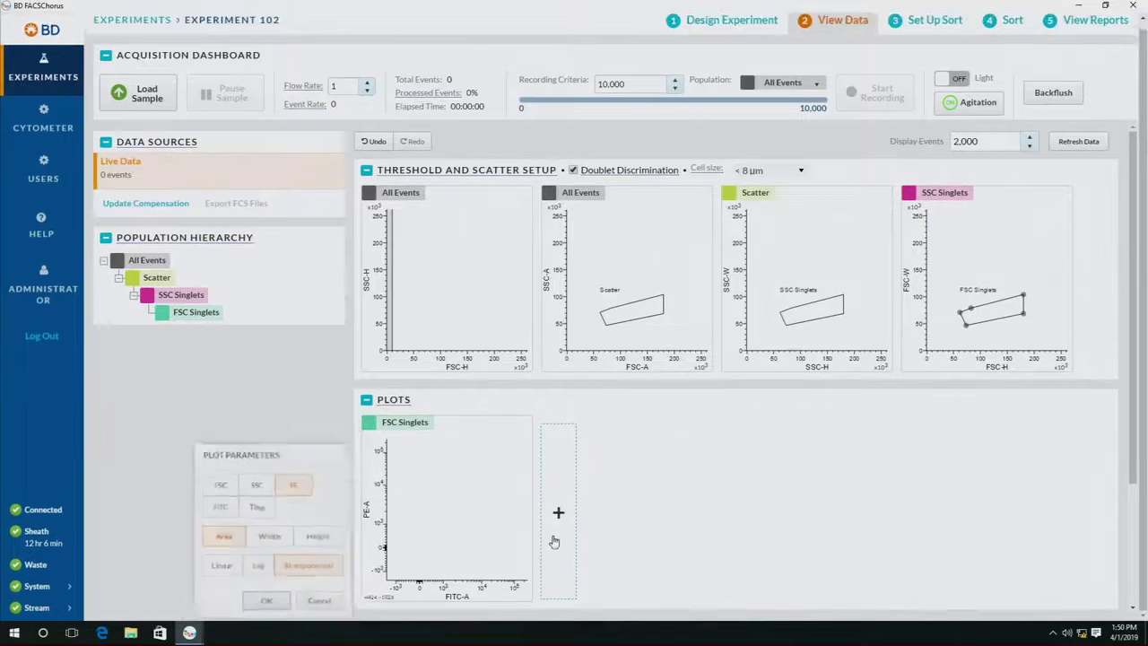
Step: Add a second FSC Singlets dot plot with Bi-exponential FITC-A on the x-axis
click(557, 515)
click(482, 502)
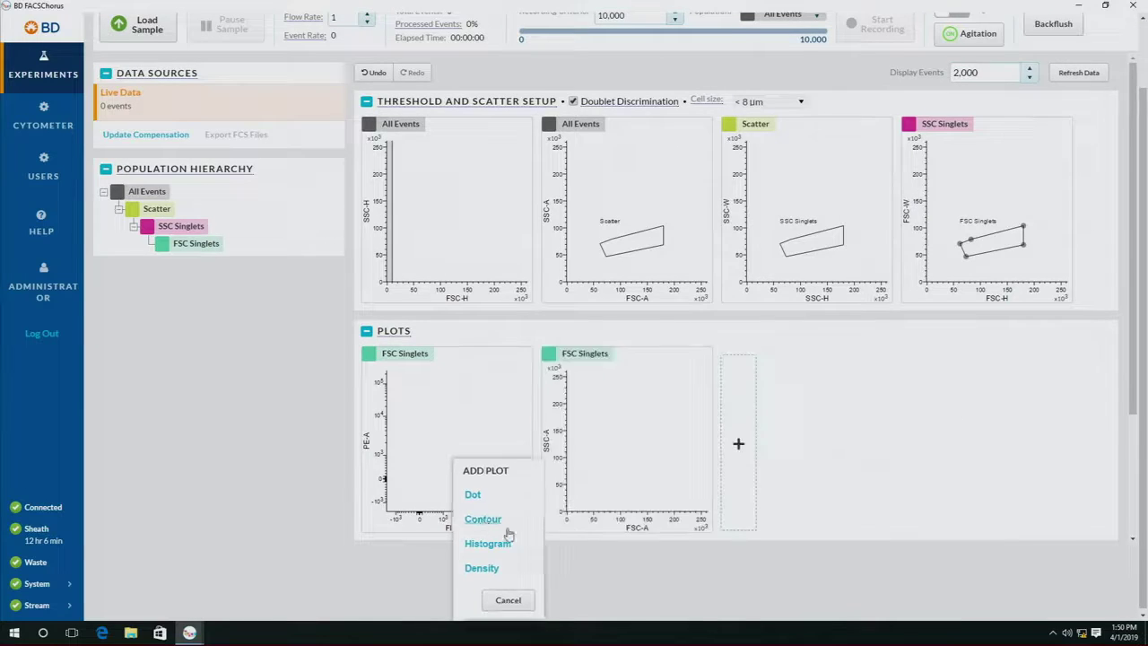
click(642, 610)
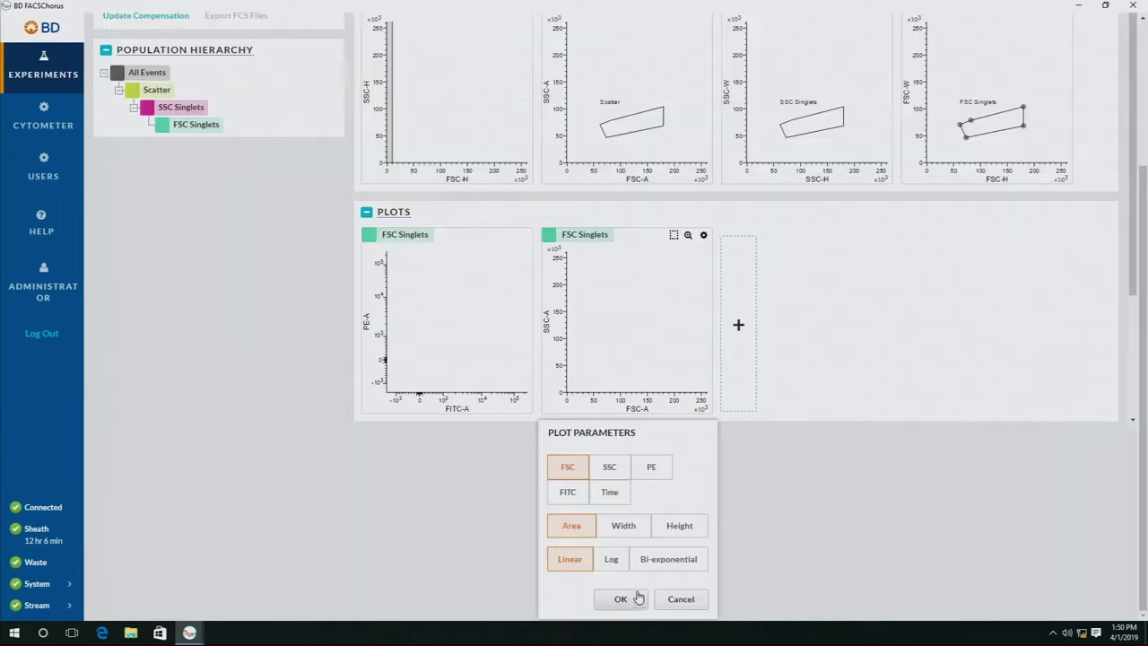
click(568, 491)
click(665, 558)
click(632, 599)
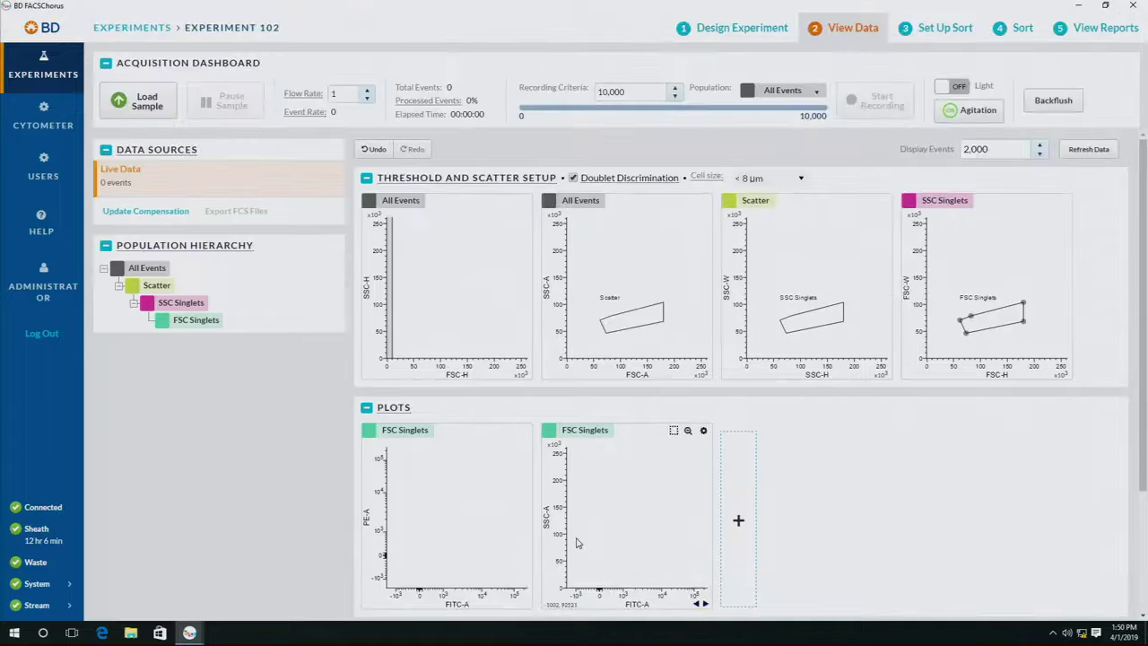
click(551, 533)
click(394, 498)
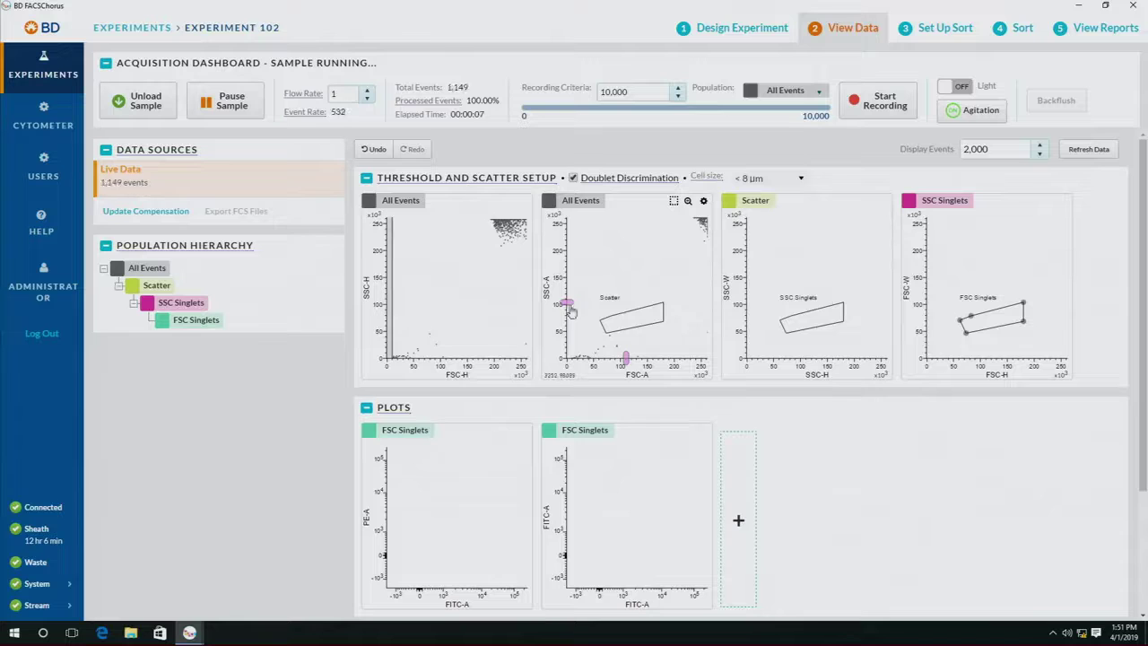
Step: Lower SSC-A and FSC-A thresholds, shift Scatter and SSC Singlets gates onto beads, and pick PE for y-axis
drag(568, 304, 567, 316)
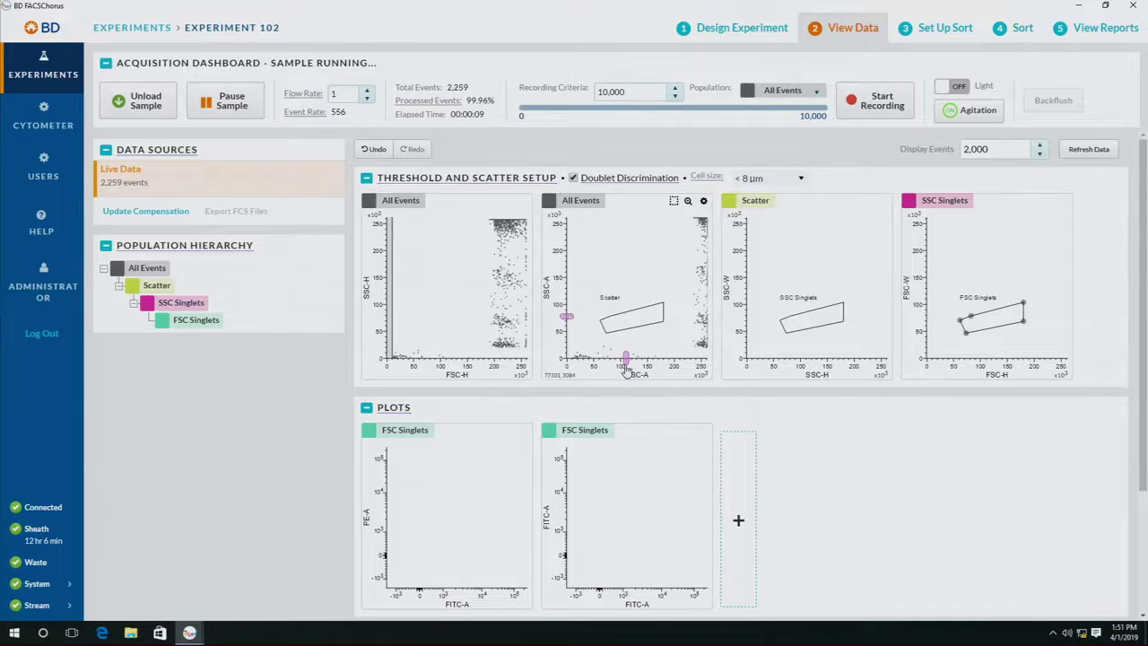
drag(626, 369, 613, 369)
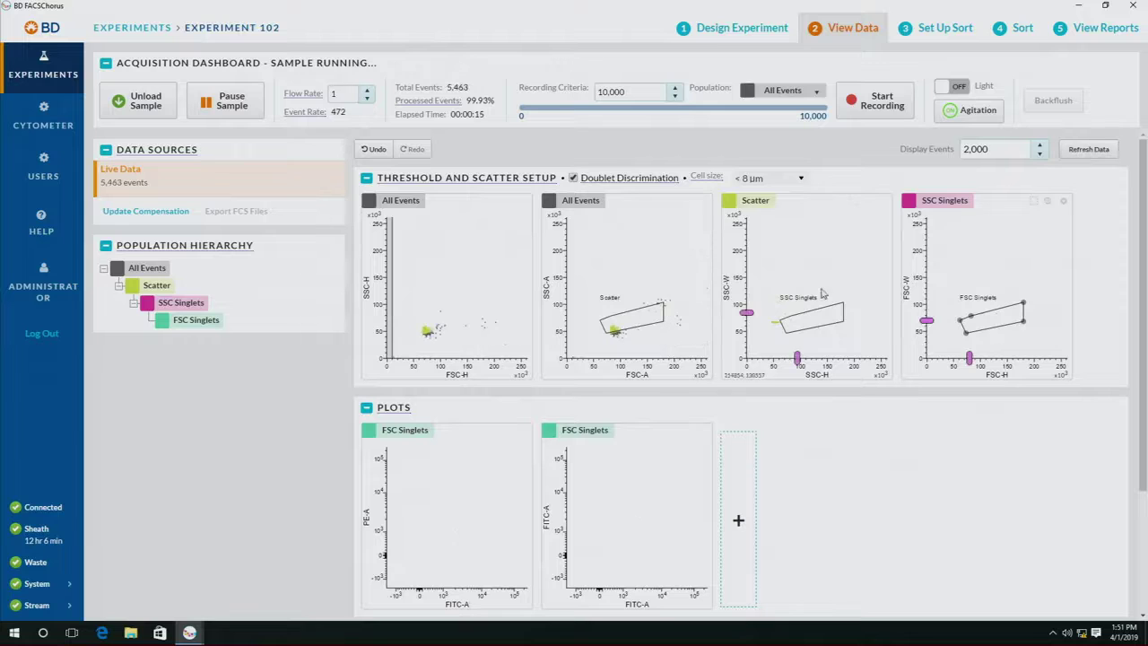
click(638, 325)
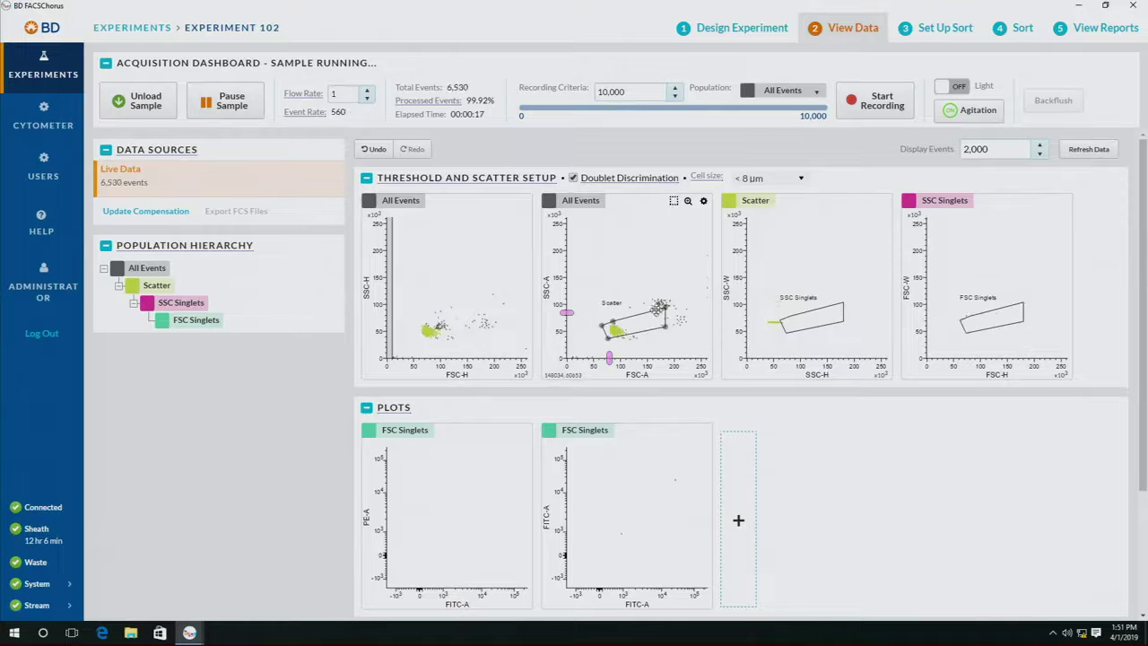
drag(837, 308, 798, 318)
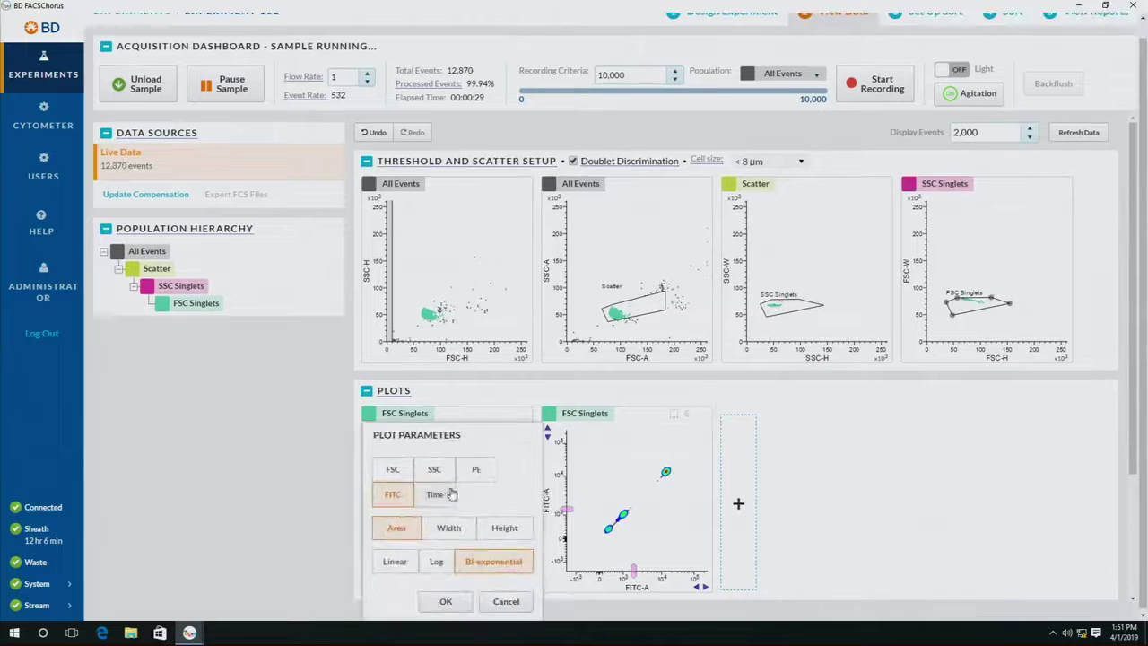
click(476, 469)
Step: Set a Bi-exponential PE-A y-axis, then tune FITC compensation and refresh until populations separate
click(484, 563)
click(445, 601)
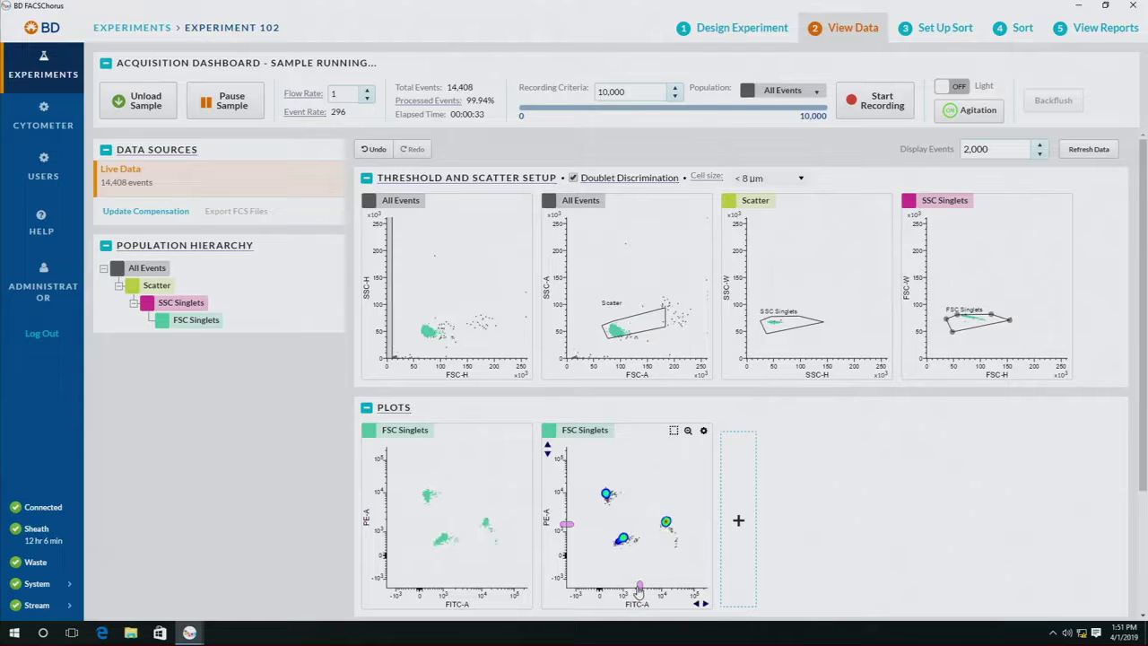
drag(637, 587, 641, 587)
click(1108, 152)
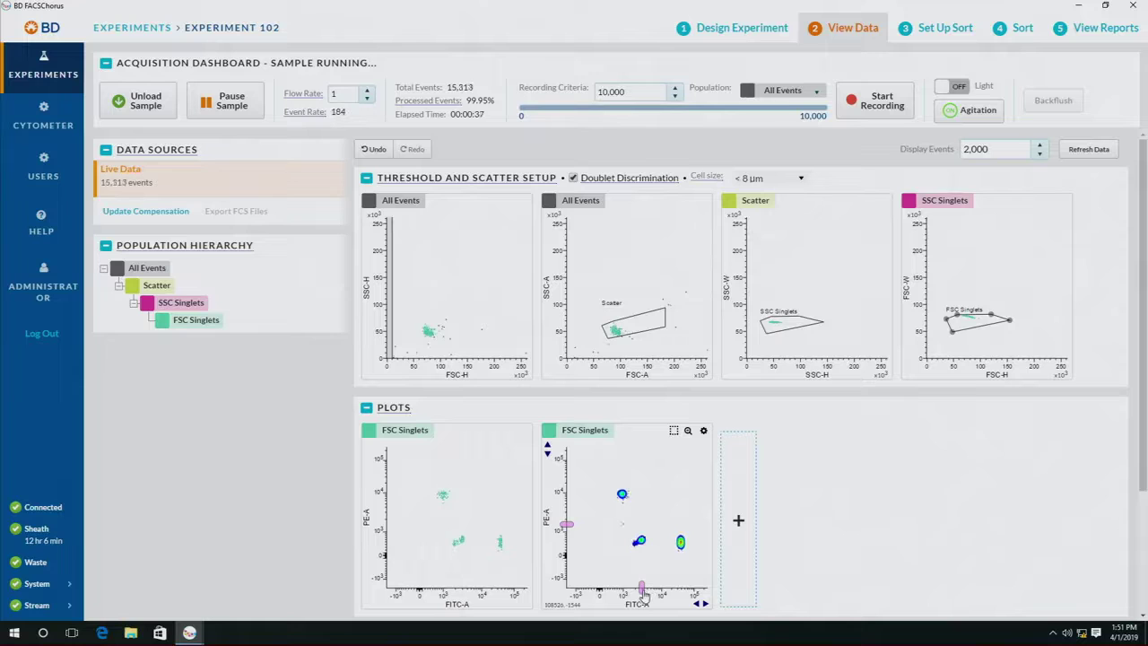
drag(643, 590, 617, 590)
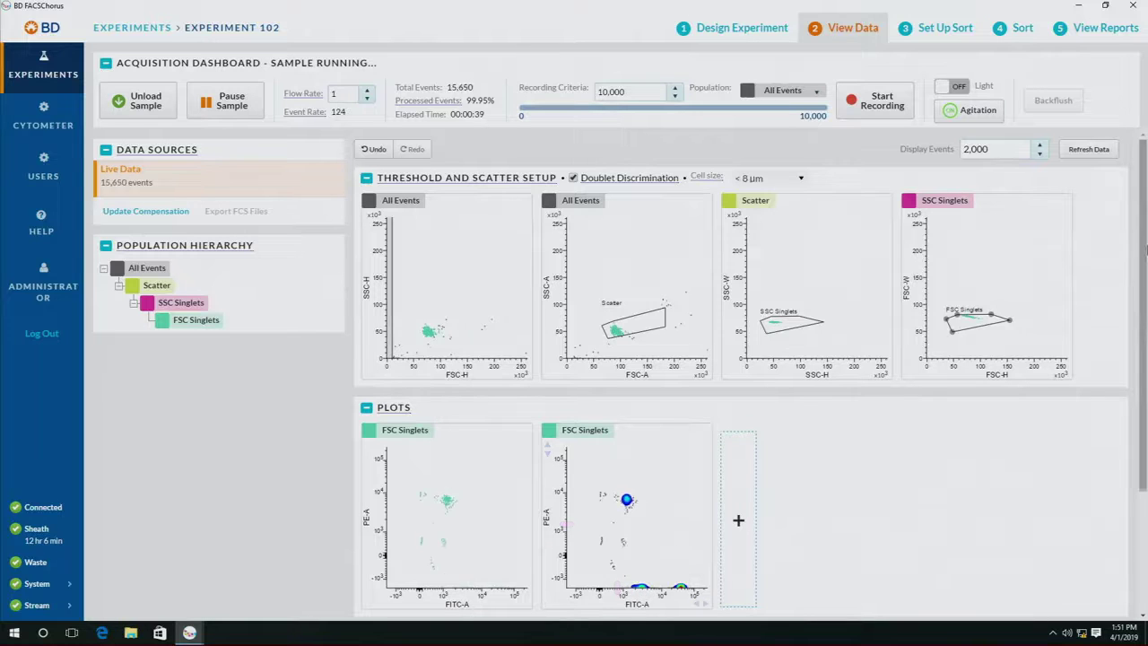
click(1086, 149)
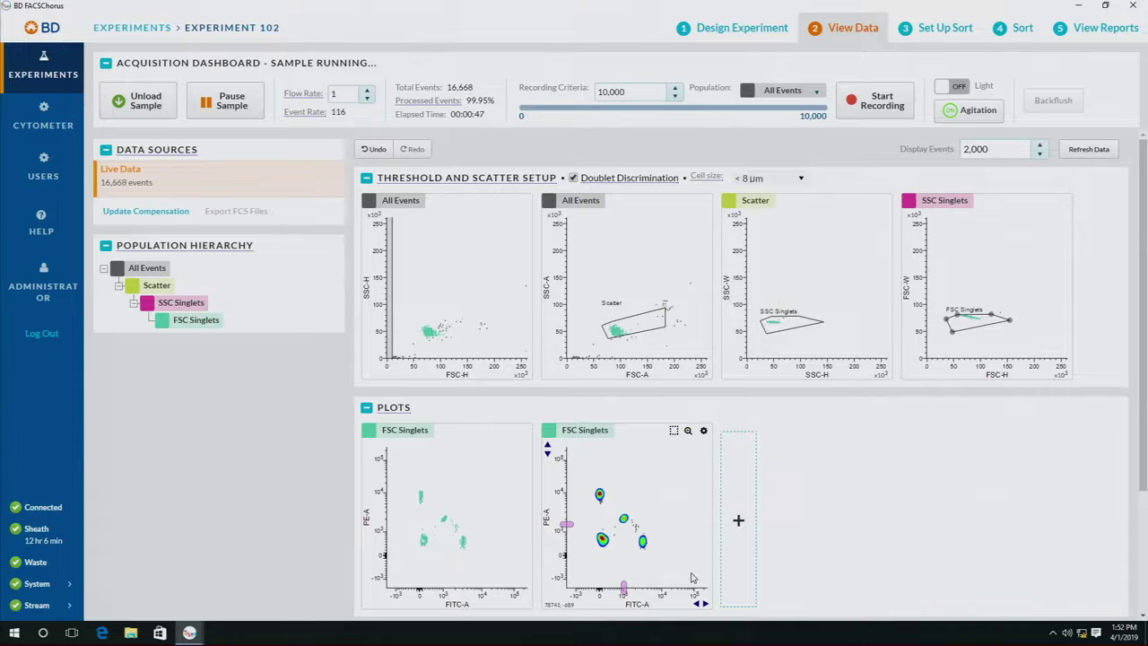
click(1082, 149)
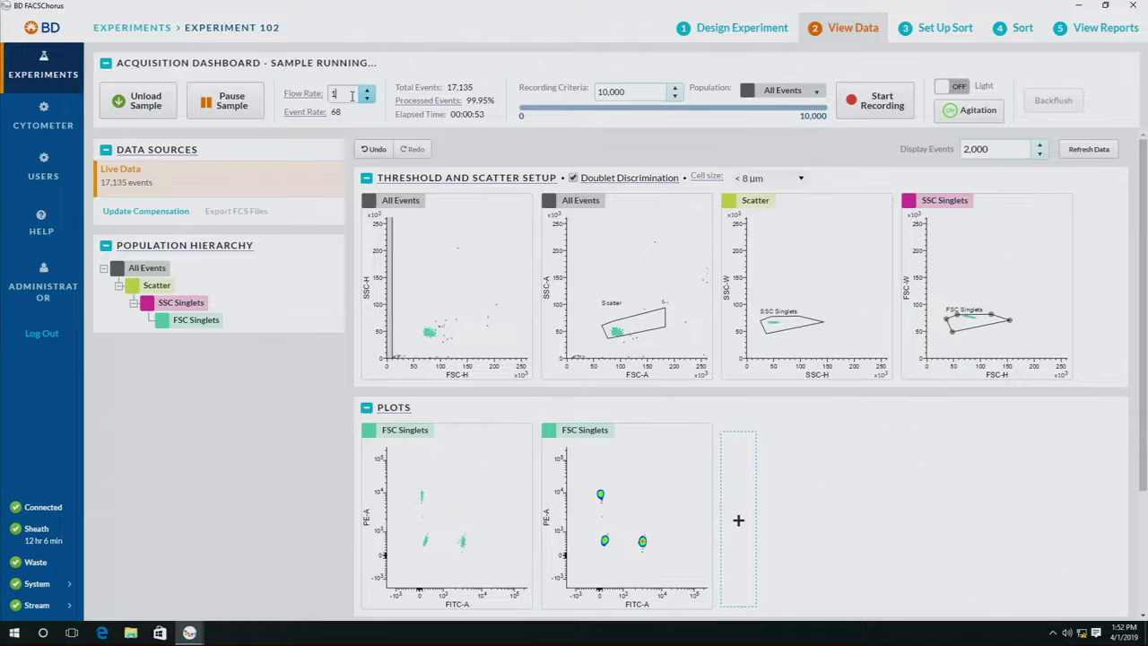
Step: Record 1,000 events at flow rate 10 as 'Pre-sort' and display it in the plots
click(635, 93)
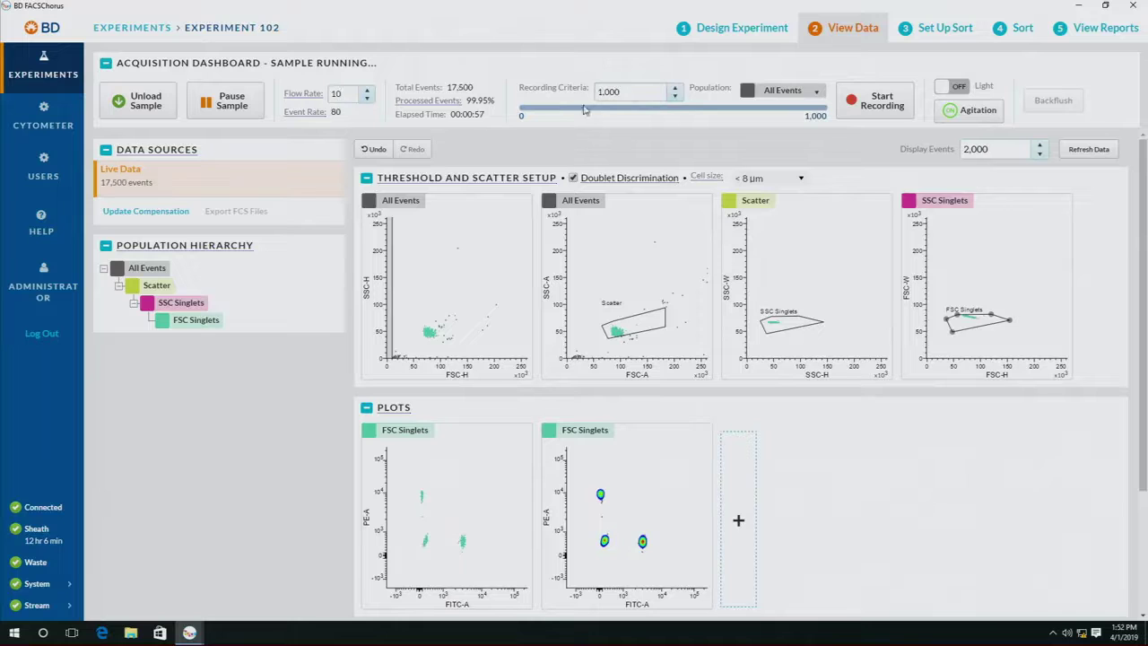
click(839, 118)
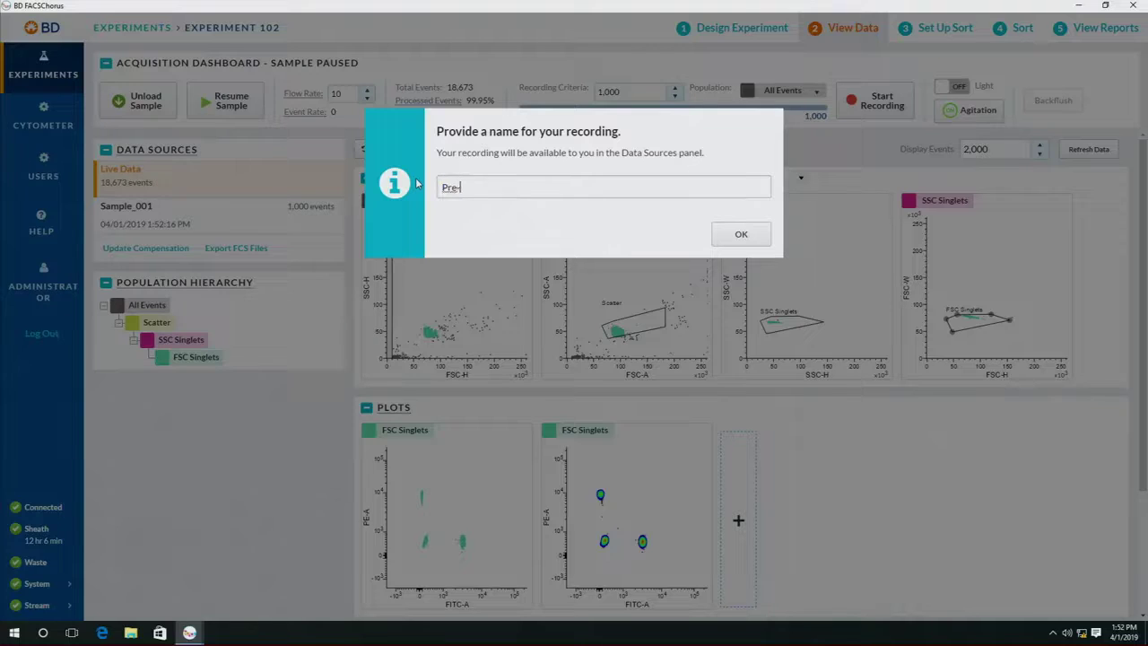
text(re-sort)
key(Return)
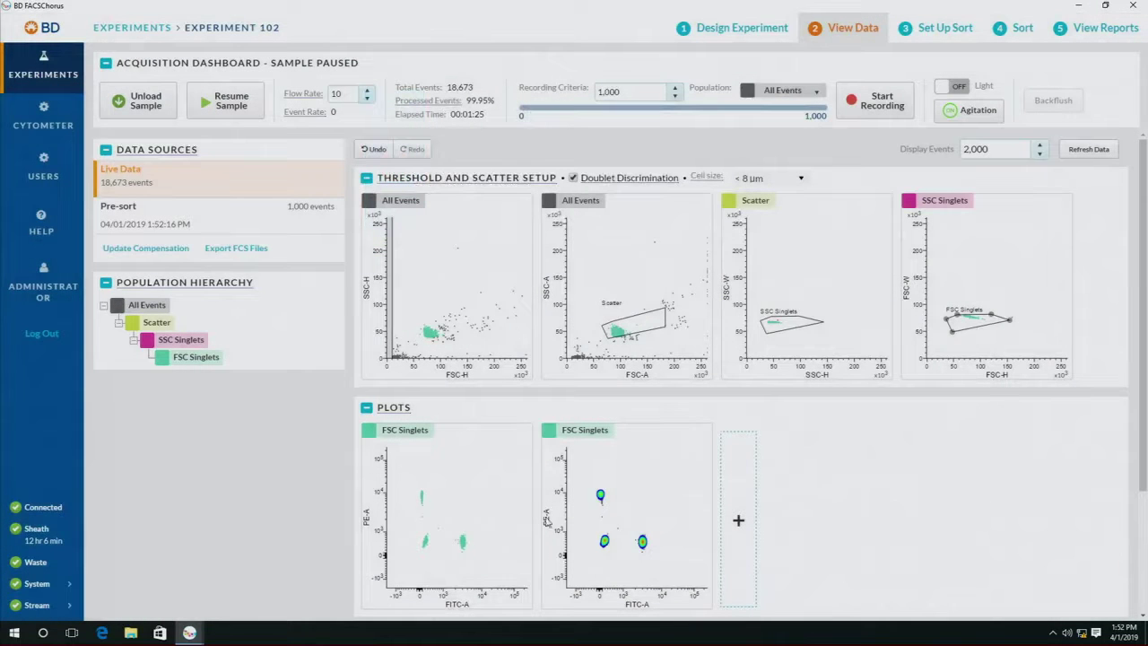
click(271, 223)
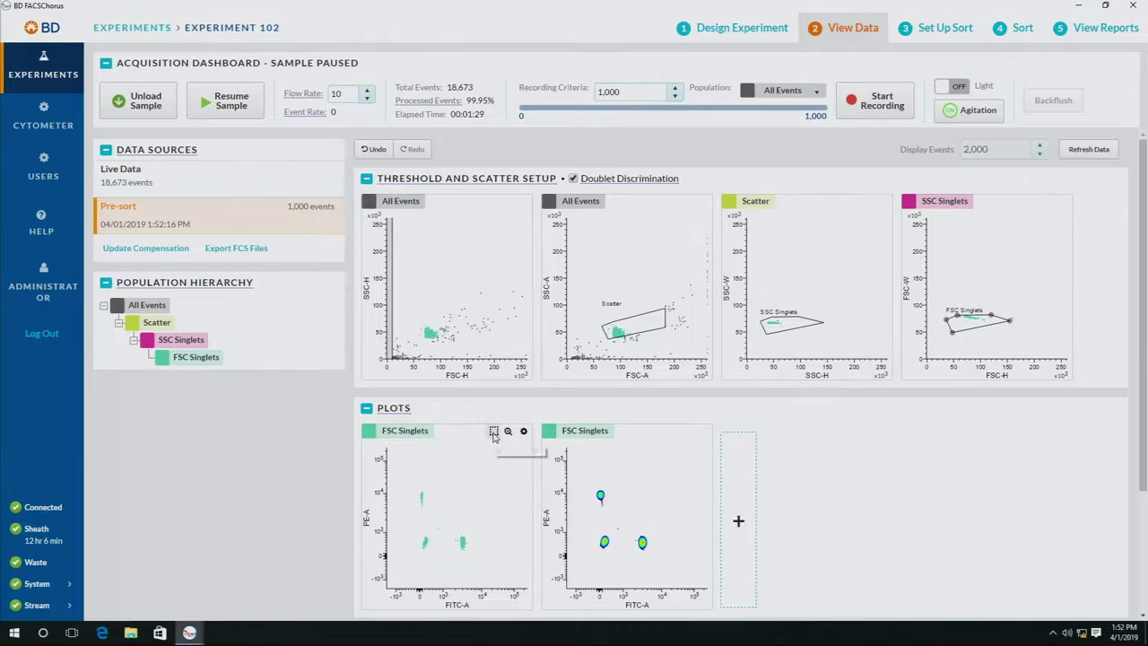
Step: Draw rectangle gates P1 around the upper PE-A population and P2 around the FITC-A population
click(493, 435)
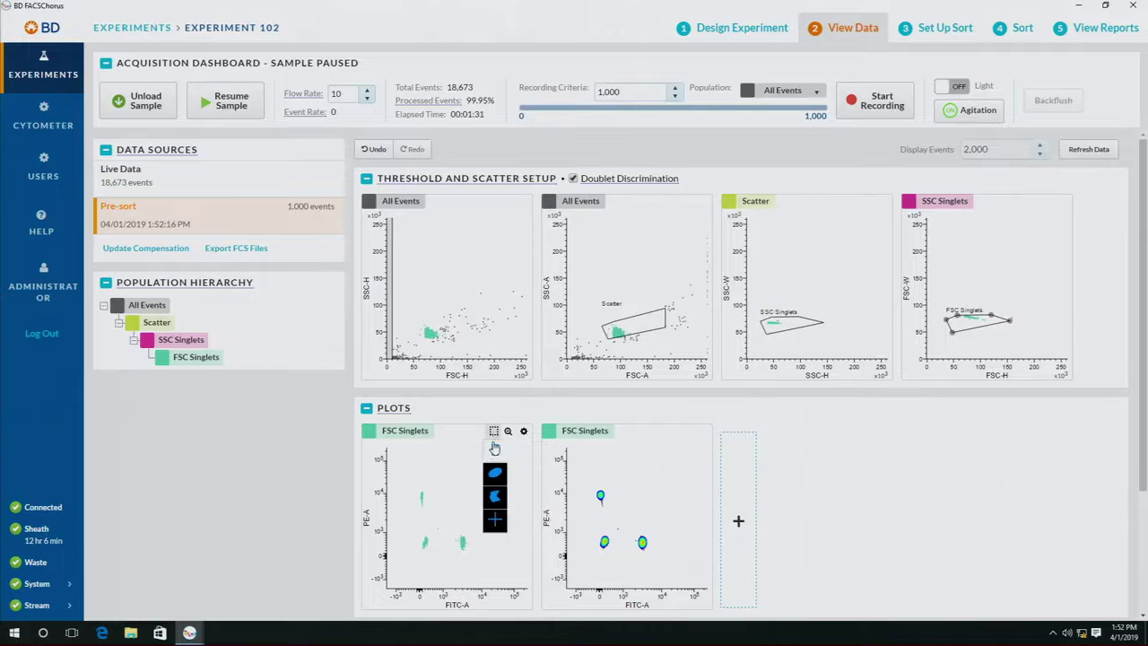
click(494, 455)
drag(415, 491, 437, 513)
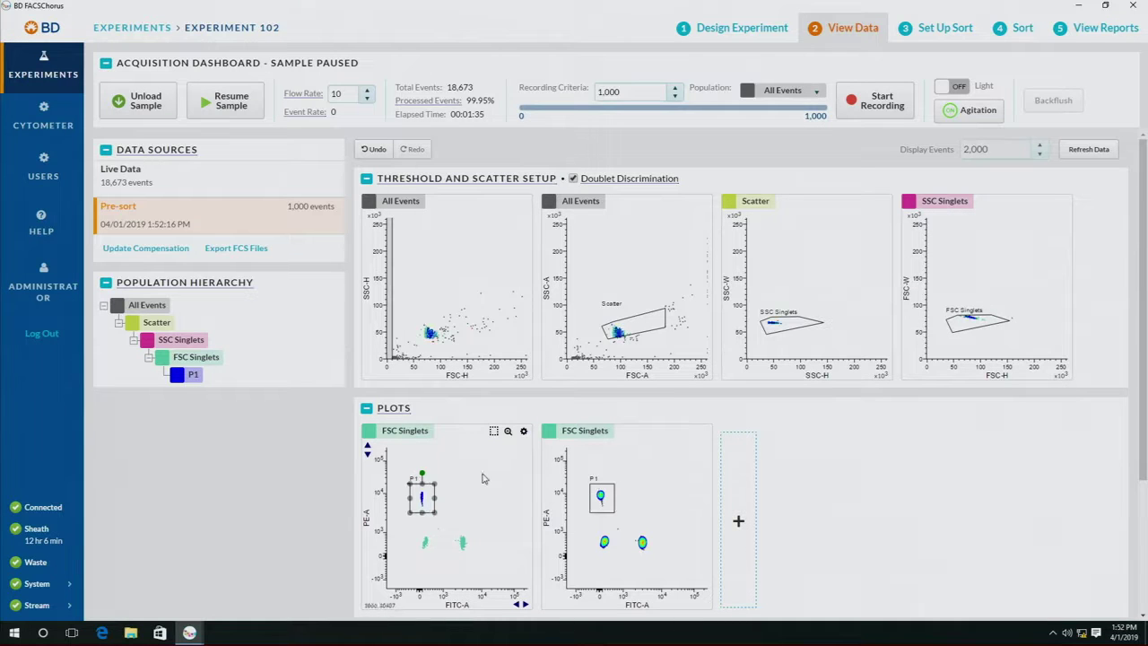
click(494, 434)
click(494, 523)
drag(466, 549, 472, 556)
Step: Rename gate P1 to PE+ and P2 to FITC+, then move to Set Up Sort
double_click(192, 374)
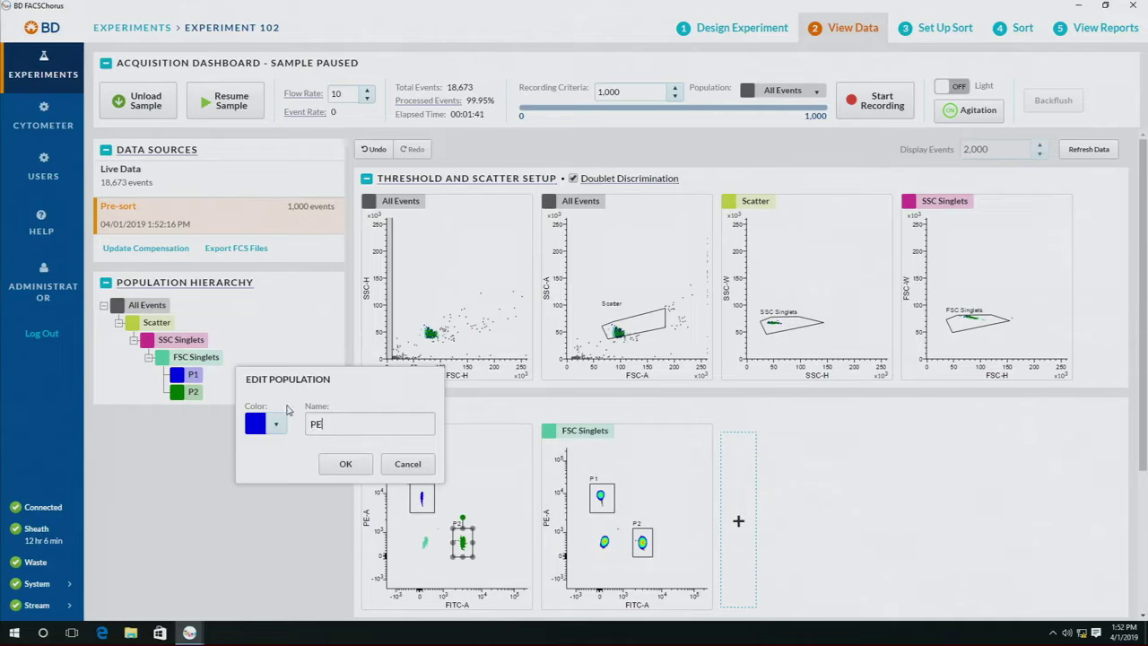
text(PE+)
key(Return)
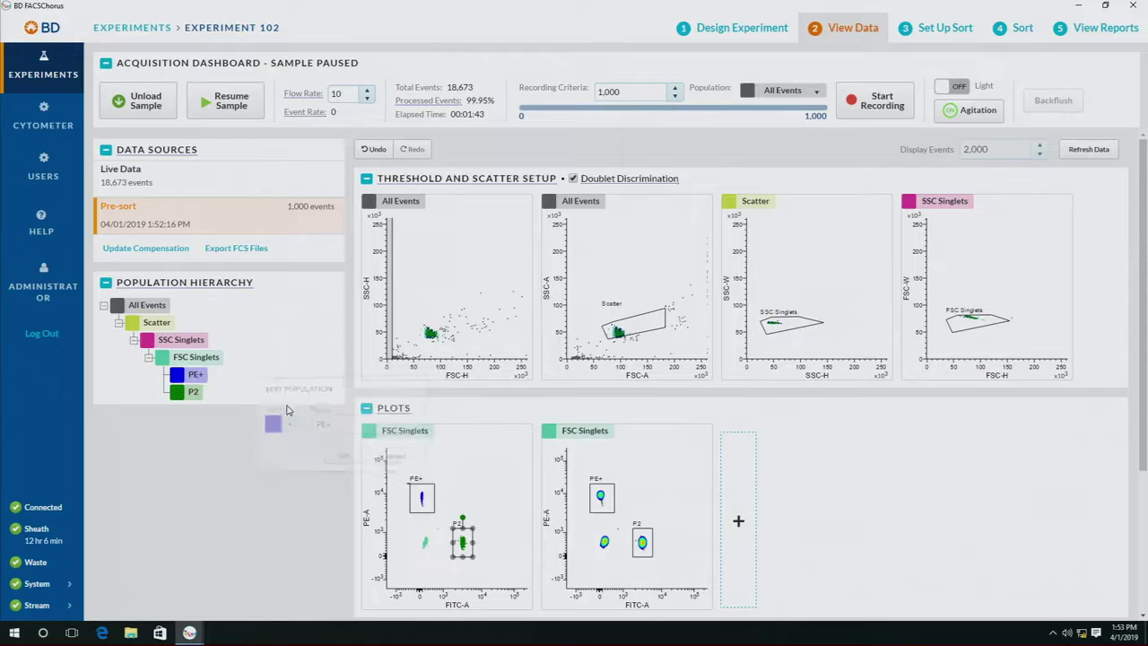
click(216, 392)
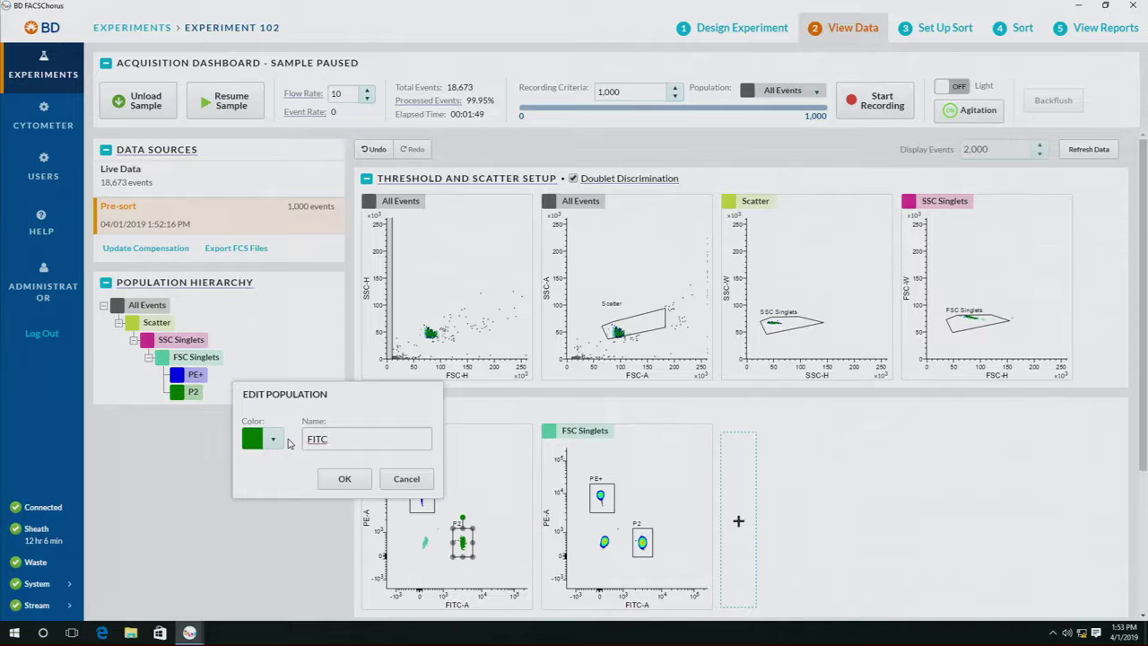
key(Return)
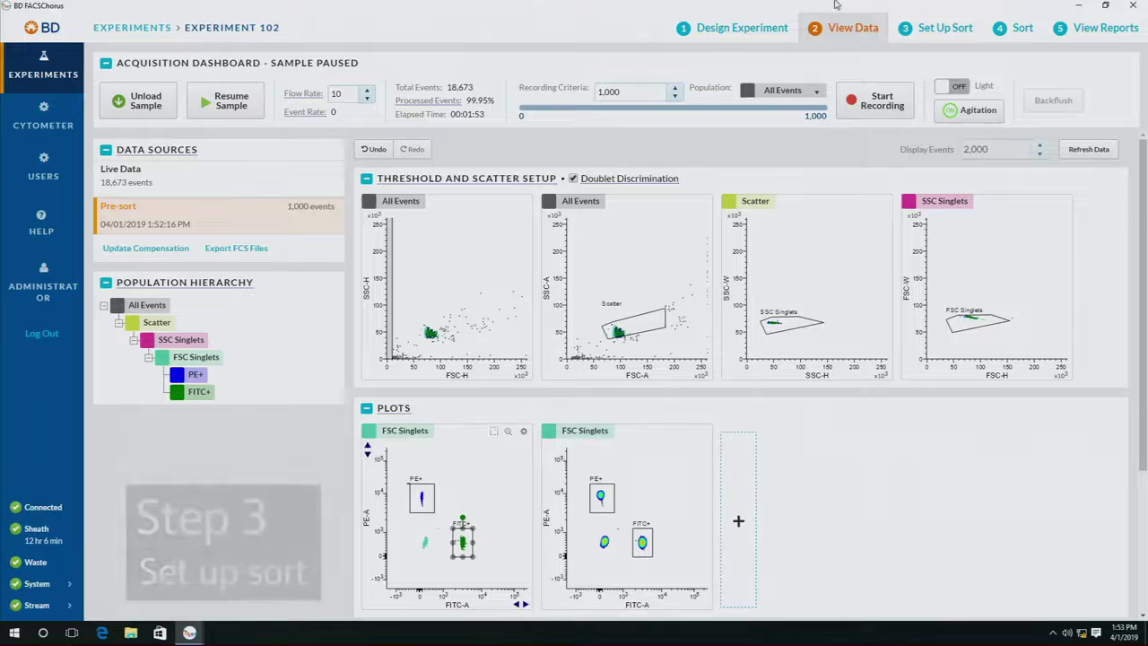
click(925, 32)
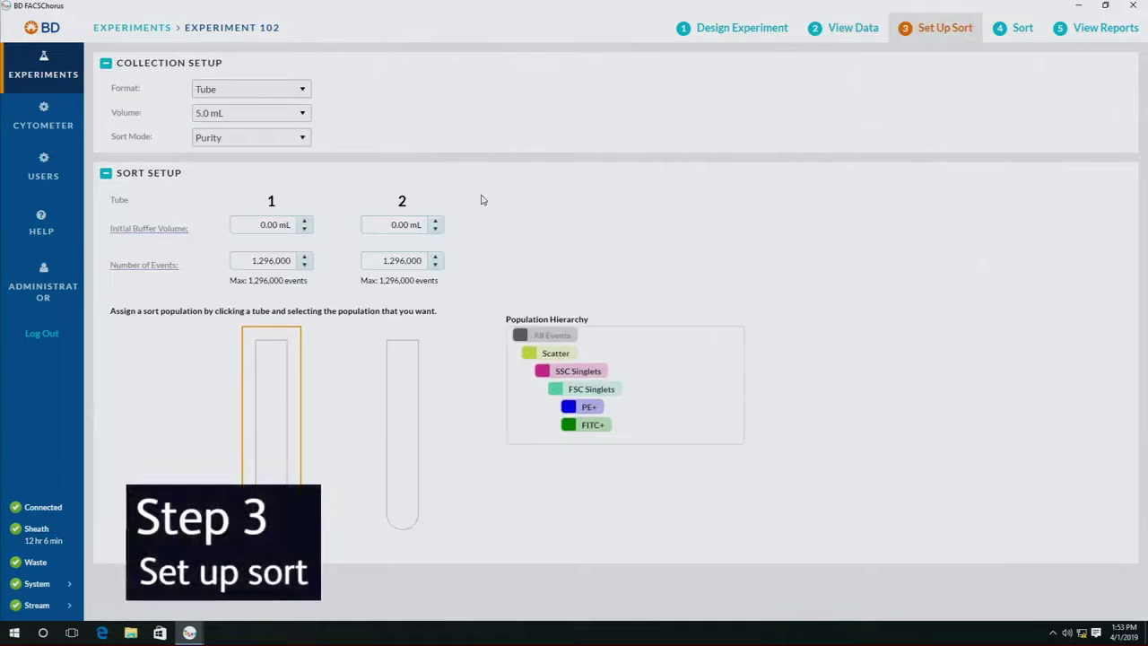
Step: Switch collection format to a 96-well plate and assign wells B2–D5 to PE+
click(294, 90)
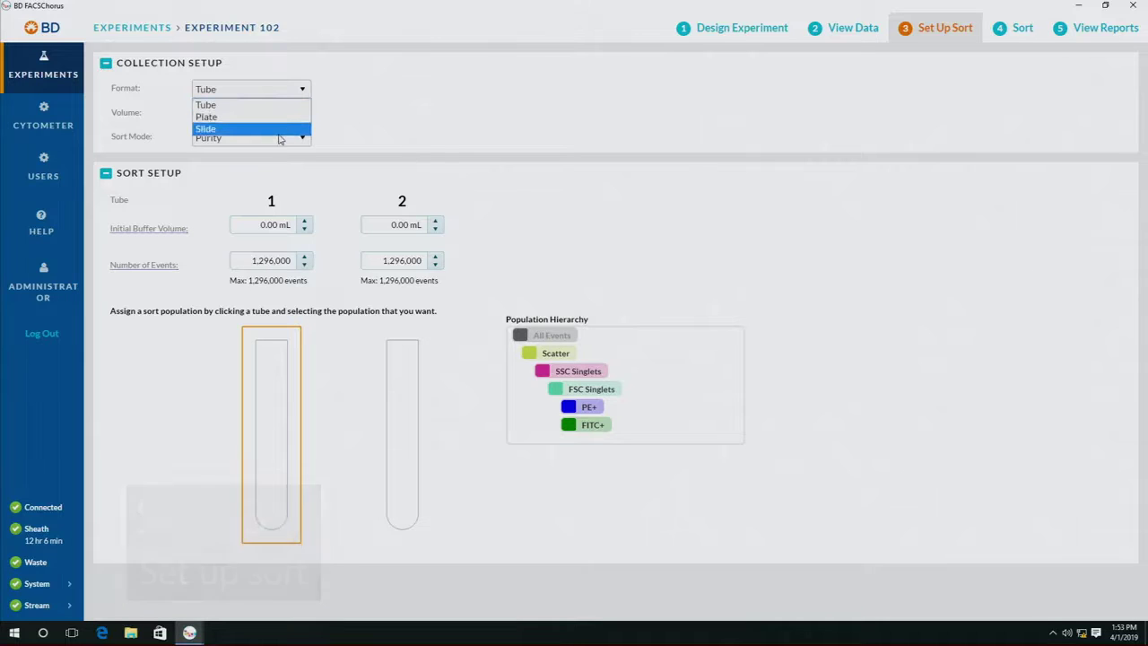
click(276, 117)
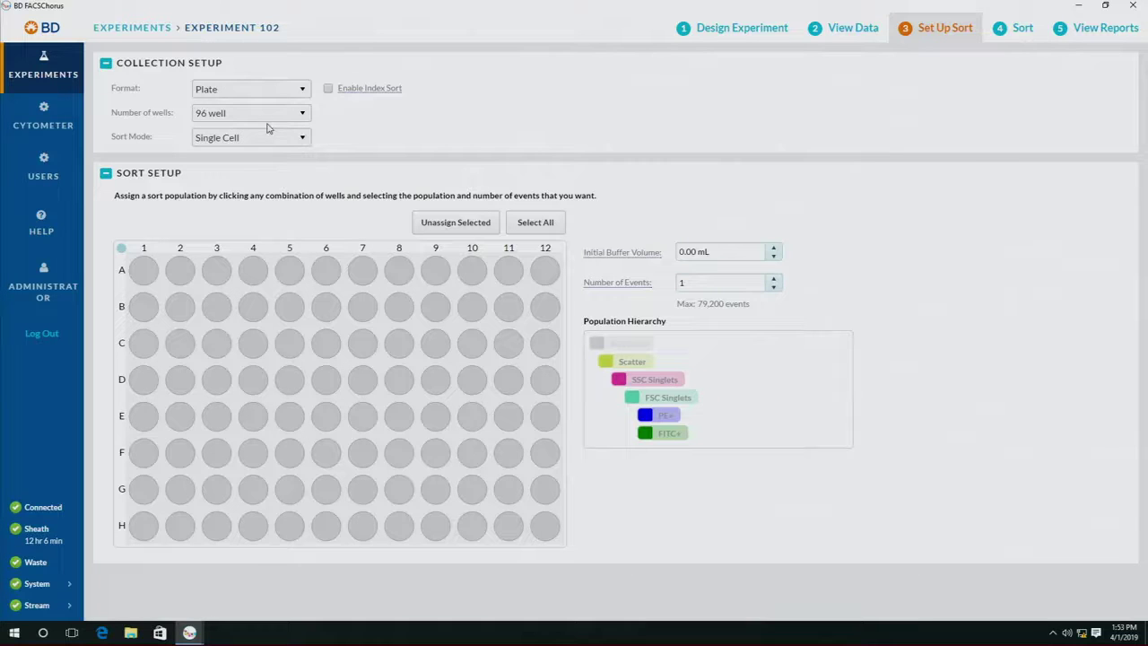
click(269, 115)
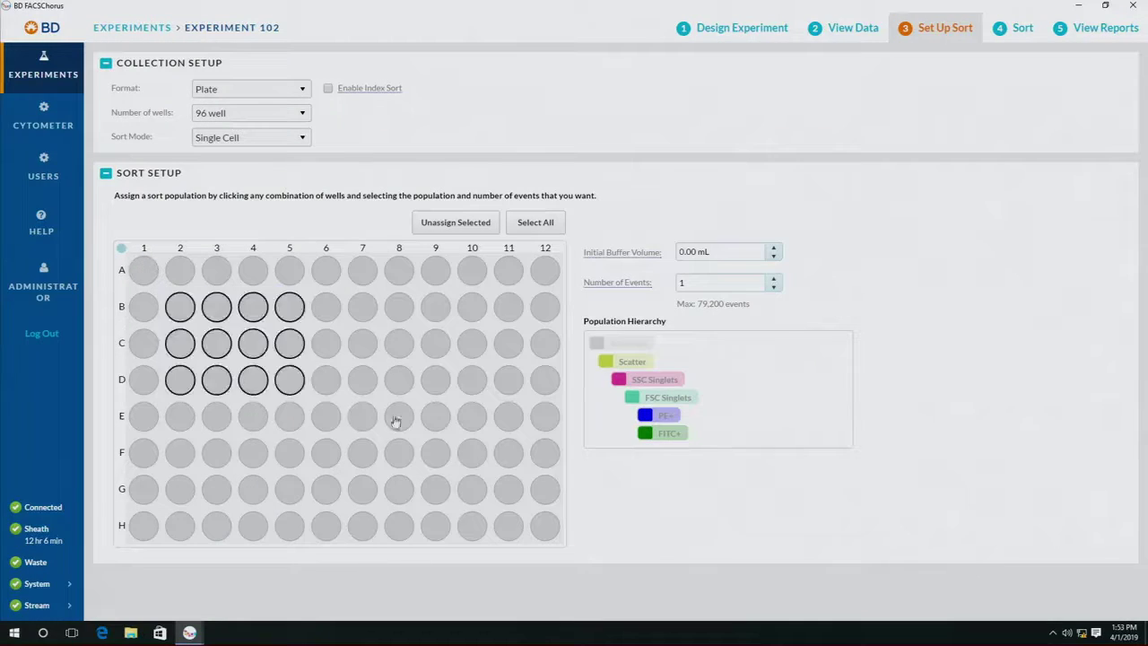
click(665, 416)
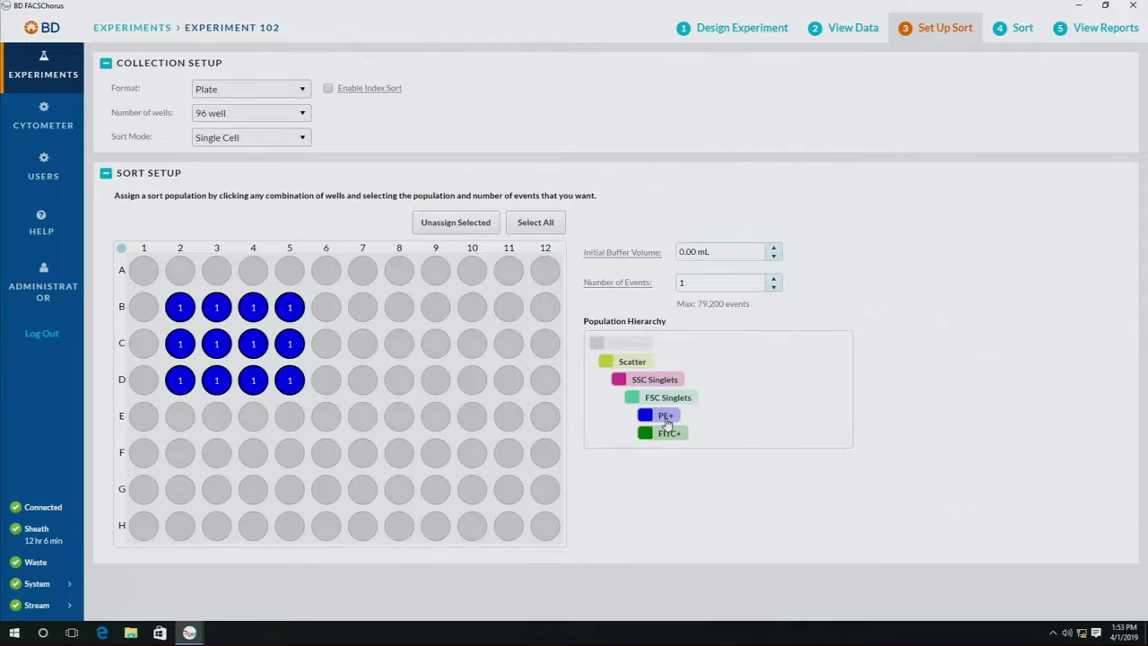
Step: Assign column 10 to FITC+ and row F to PE+ at 100 events
click(471, 251)
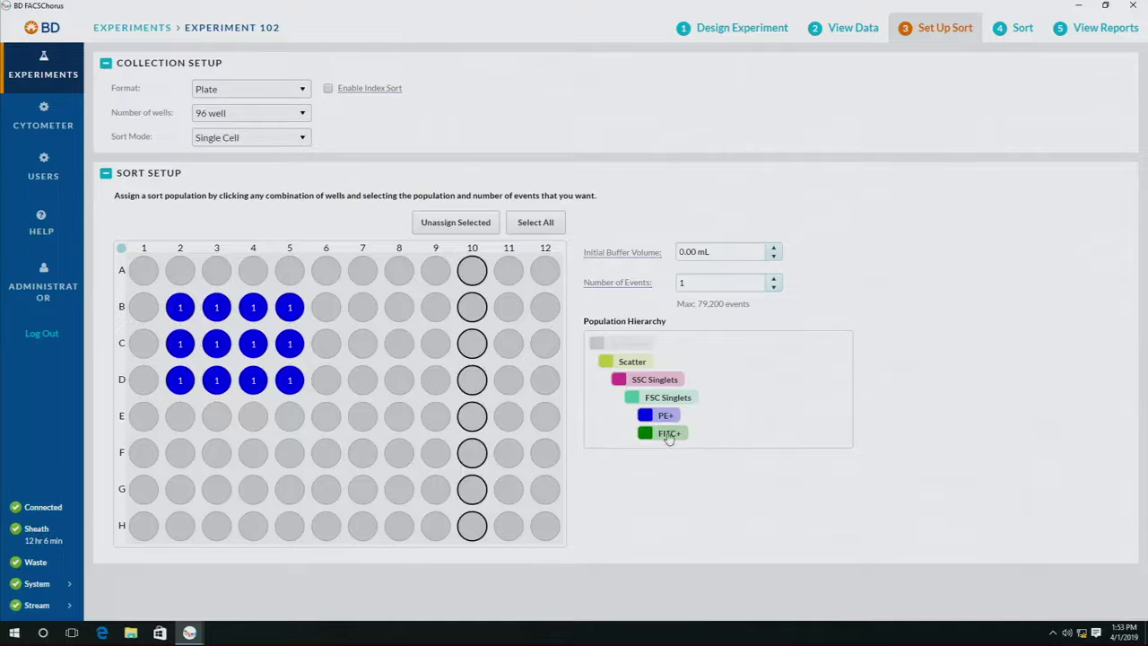
click(668, 436)
click(122, 454)
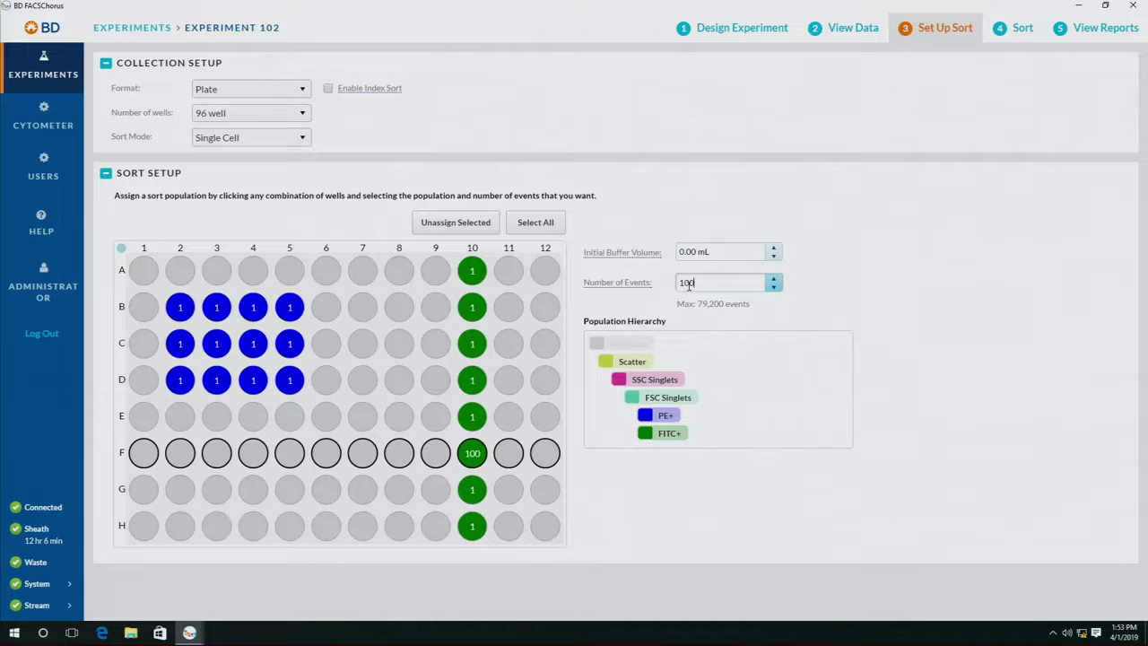
click(669, 419)
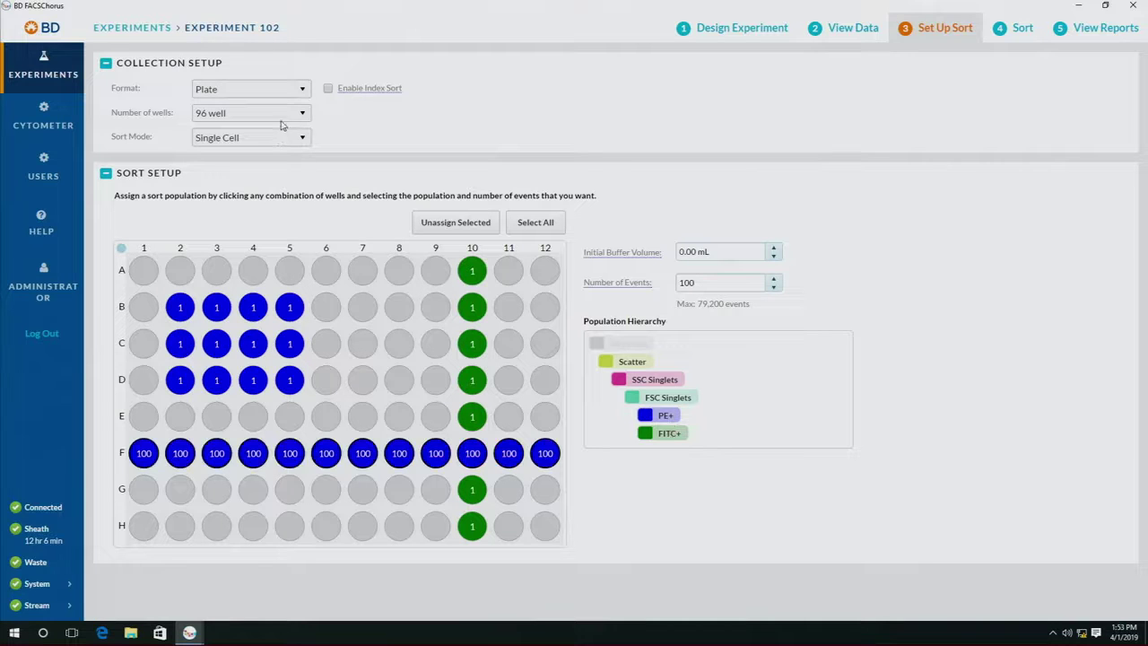
click(289, 91)
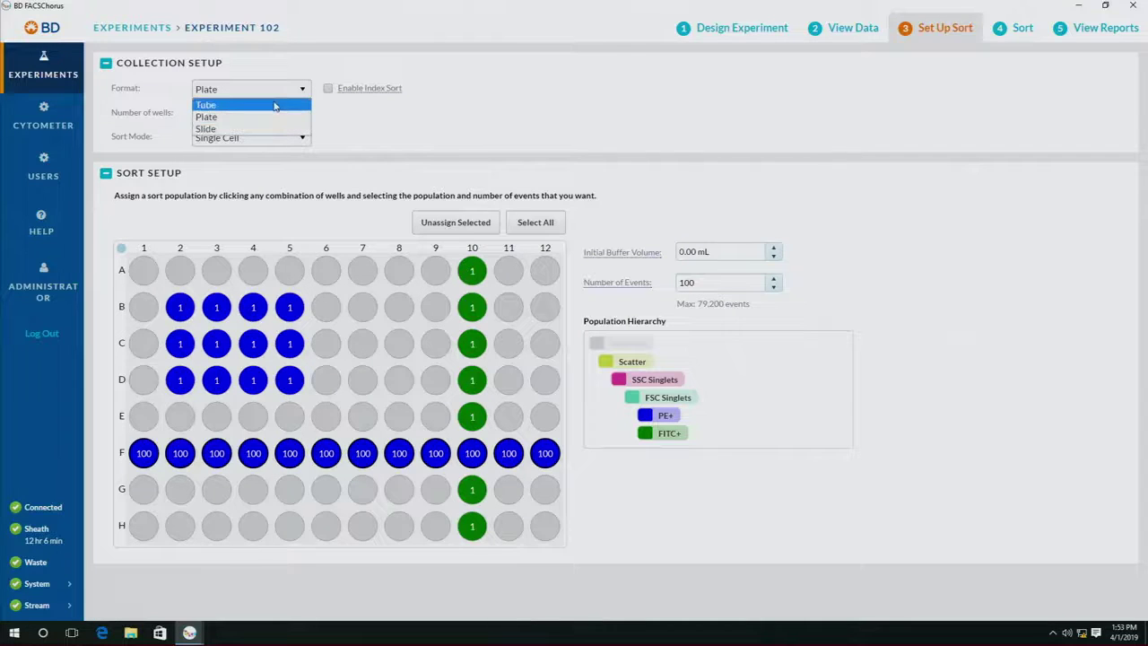
Step: Switch back to two tubes with 0.5 mL buffer and 25,000 events each
click(276, 106)
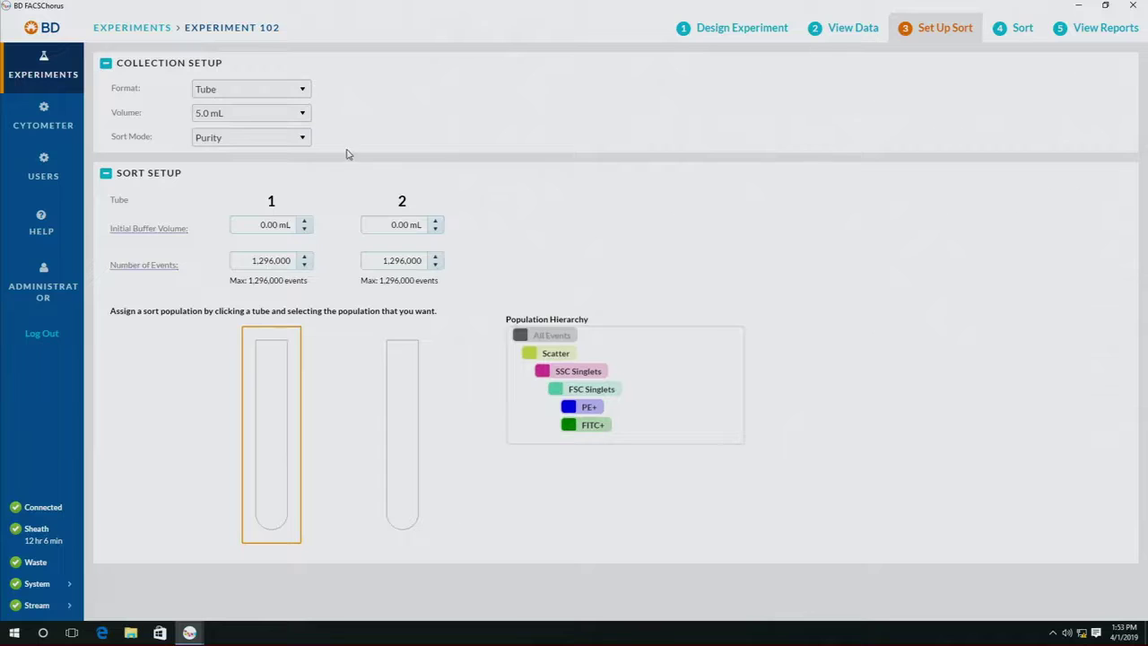
click(292, 224)
text(0.5)
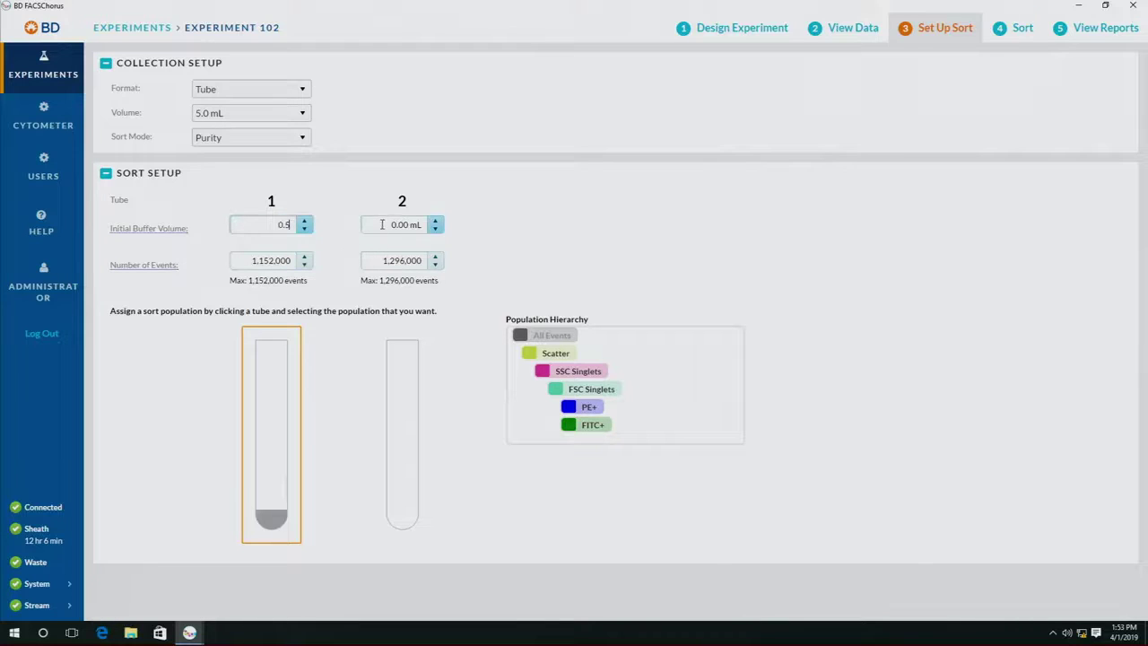
click(414, 225)
text(0.5)
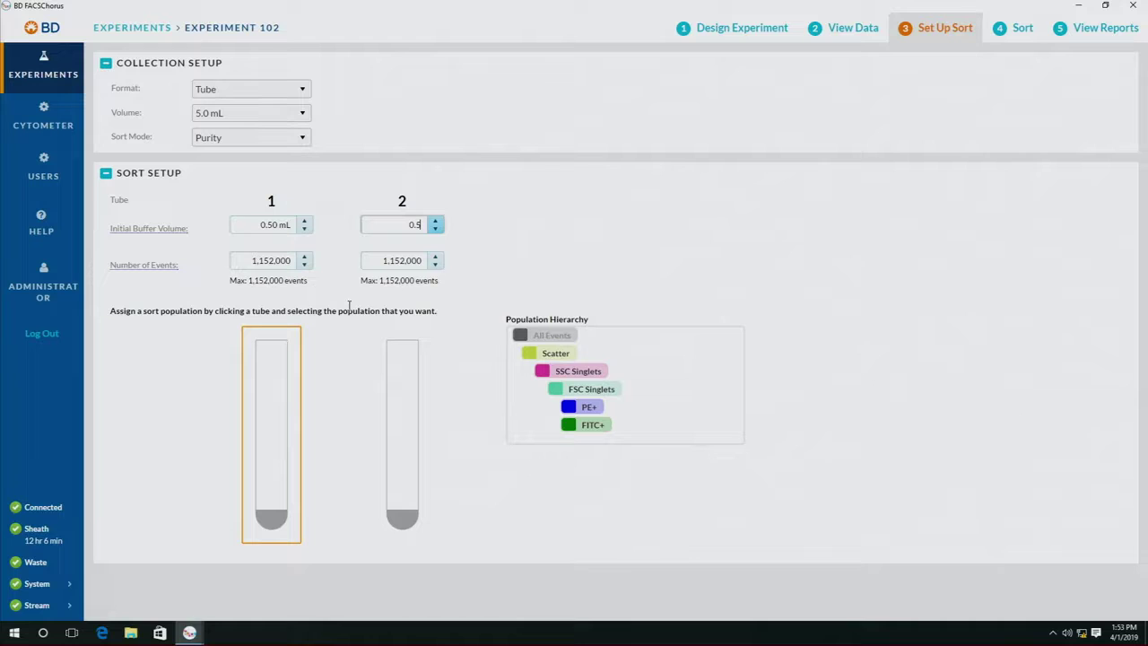
click(249, 261)
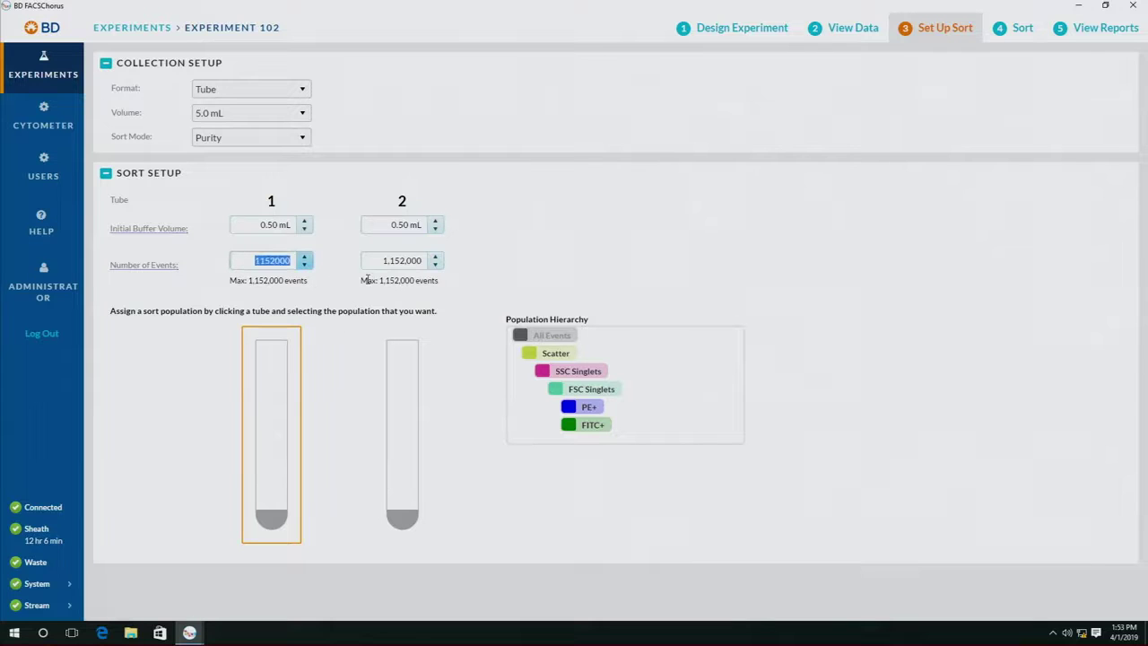
text(25,000)
click(408, 260)
text(2)
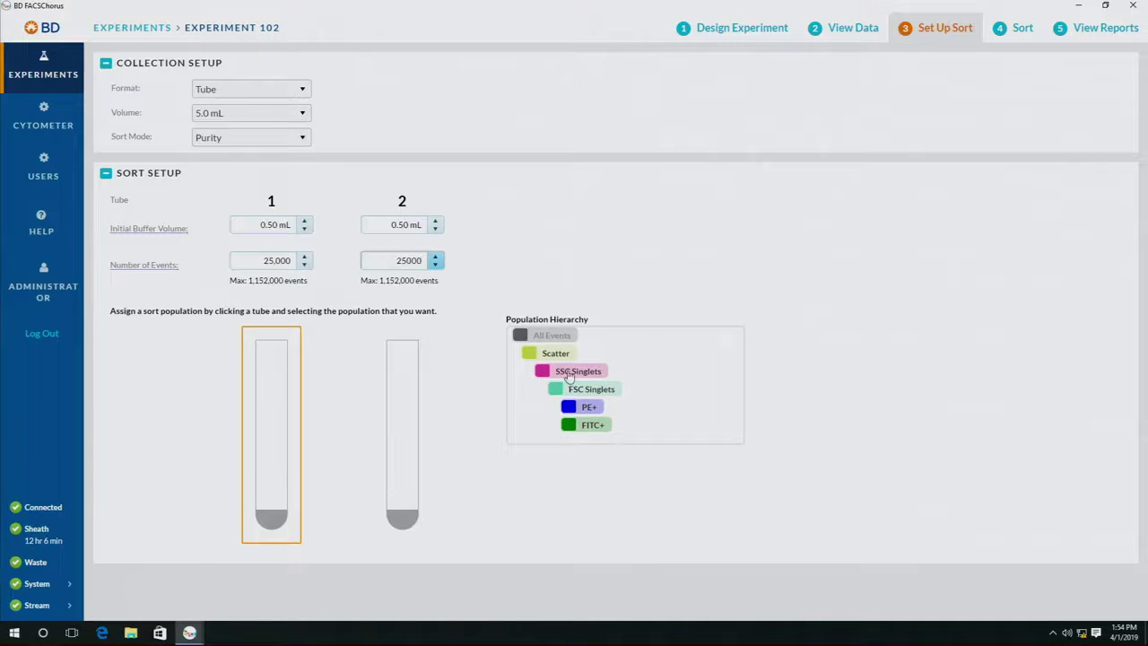
Step: Assign FITC+ to tube 1 and PE+ to tube 2
click(598, 428)
click(398, 457)
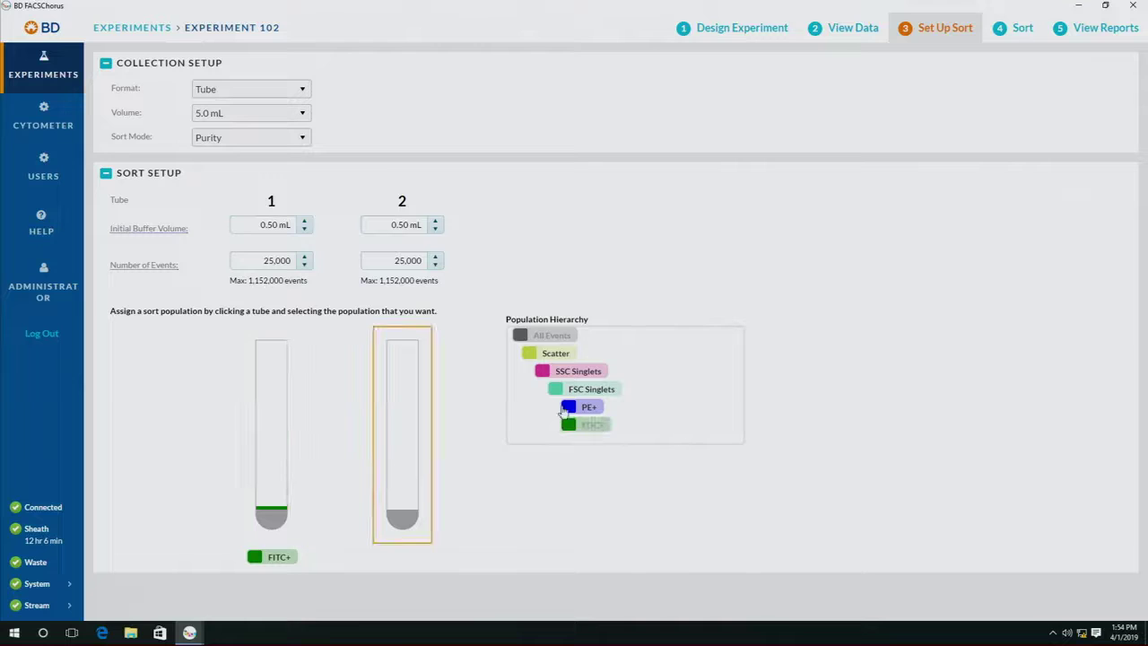
click(588, 408)
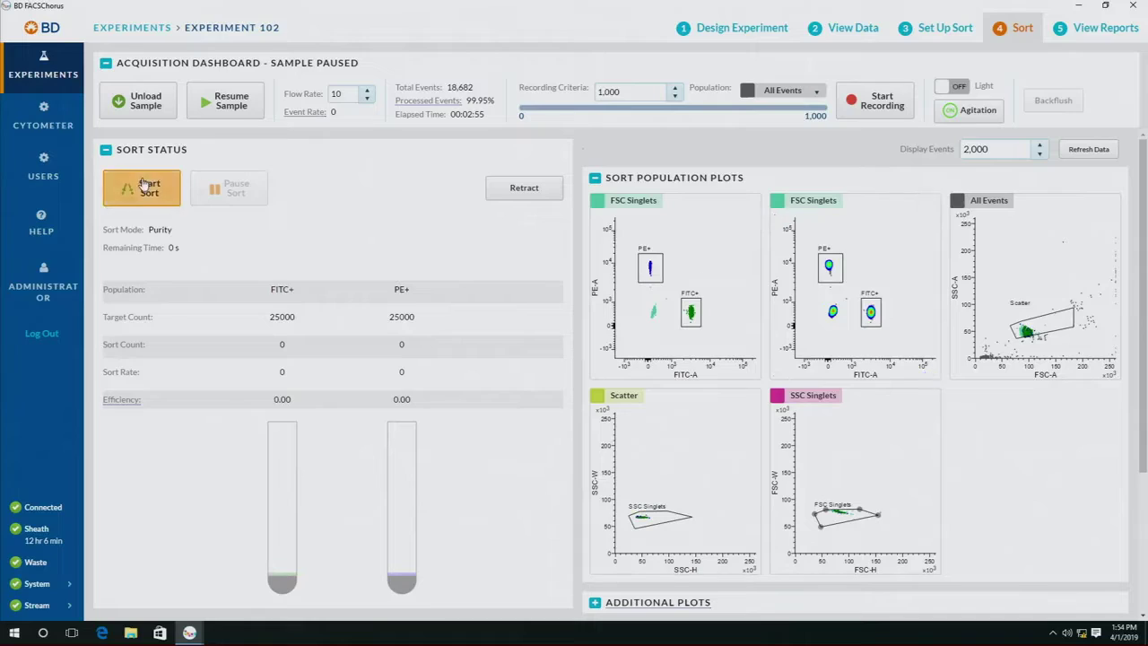
Step: Start the purity sort and run it to 25,000 events per tube
click(146, 190)
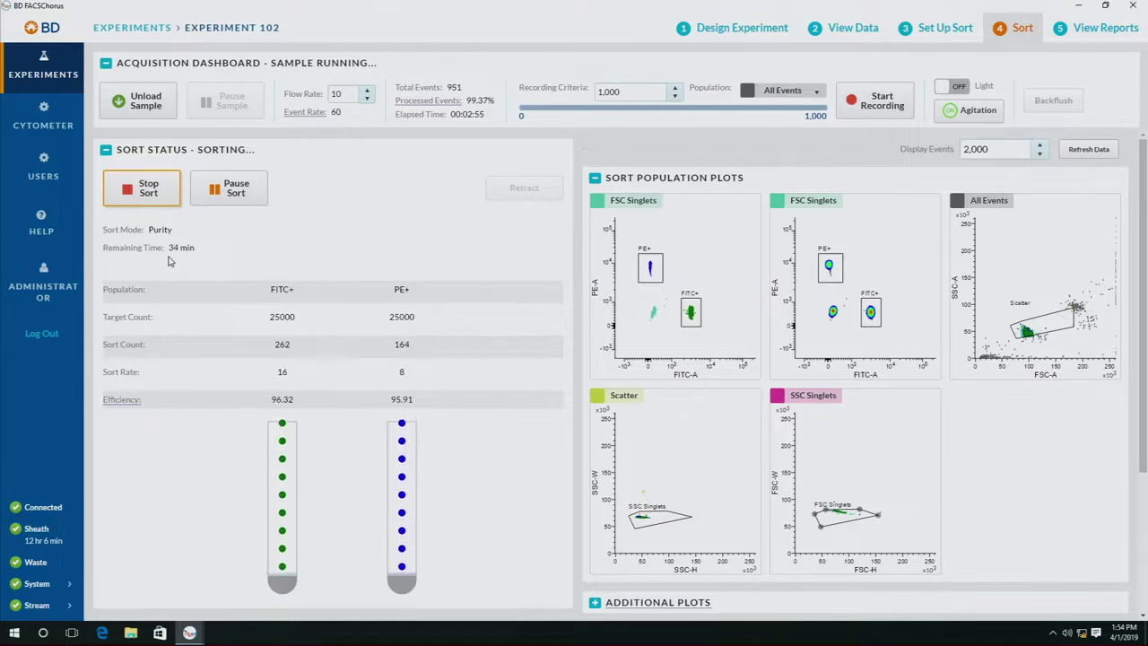
double_click(338, 94)
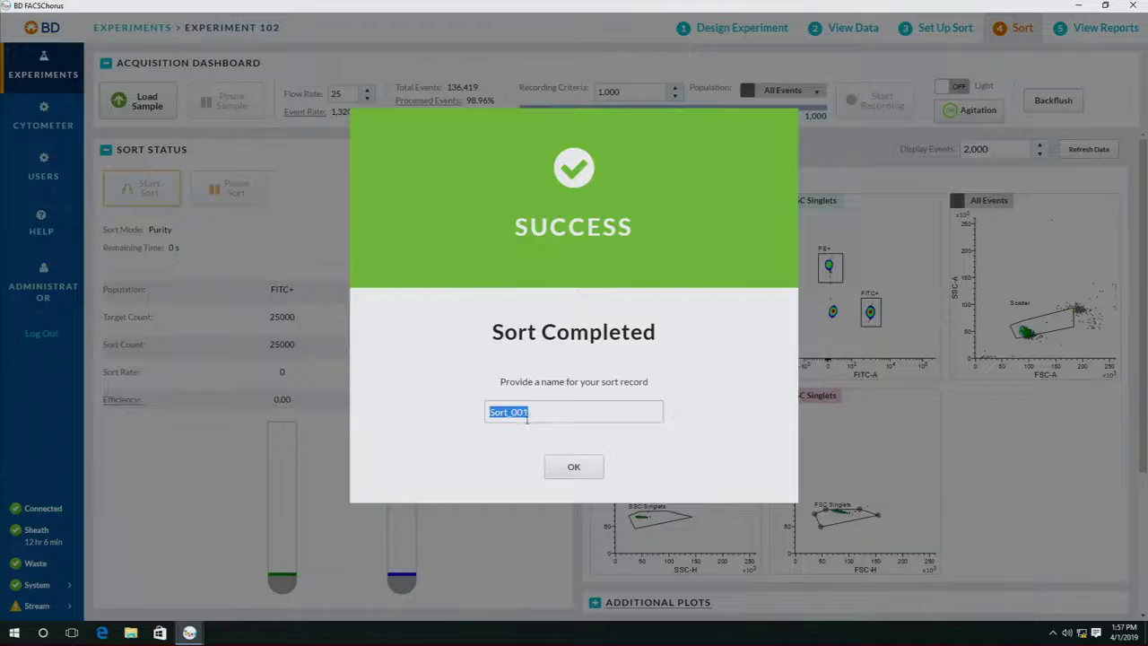
Step: Keep the name Sort_001, view its sort report, then go to the Cytometer procedures page
click(594, 473)
click(1098, 32)
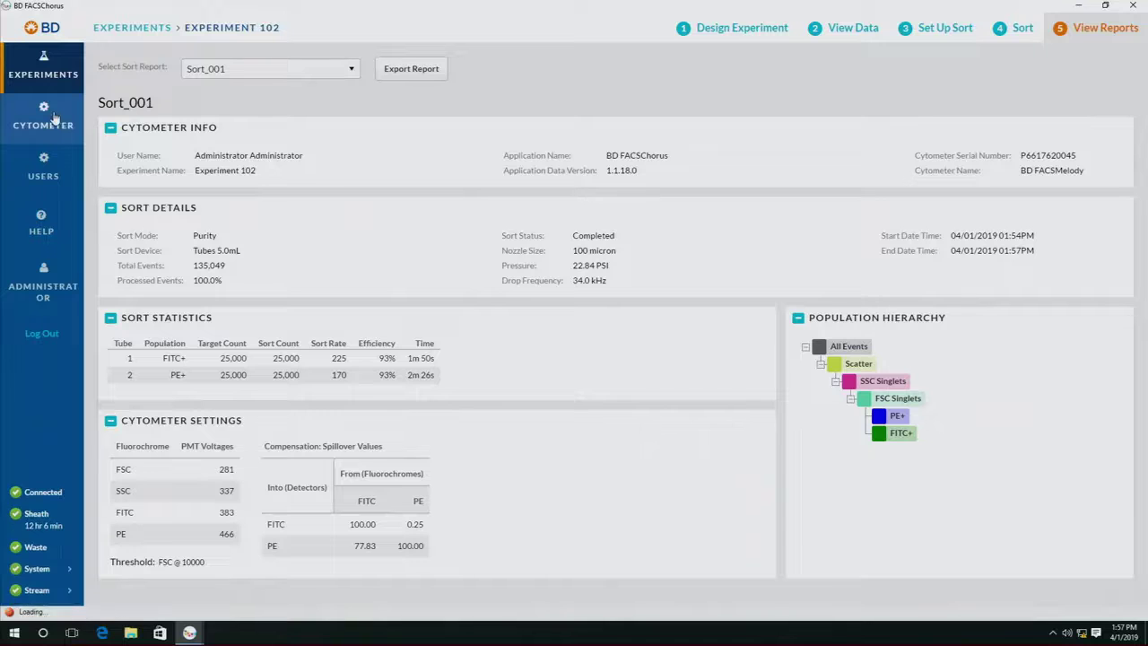
click(46, 116)
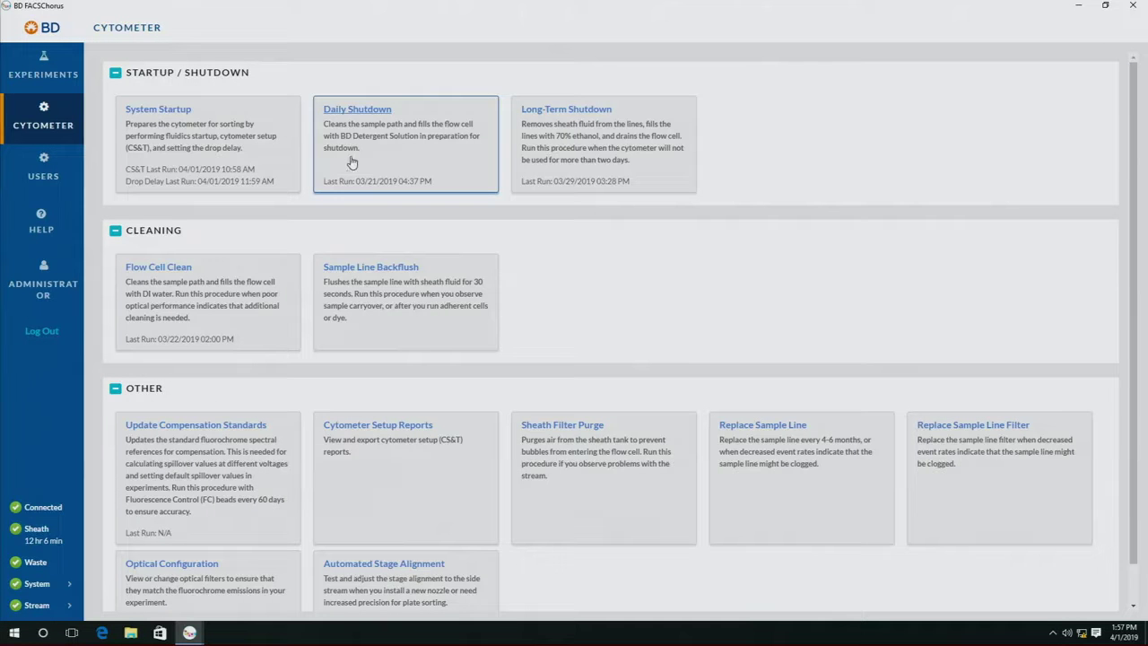